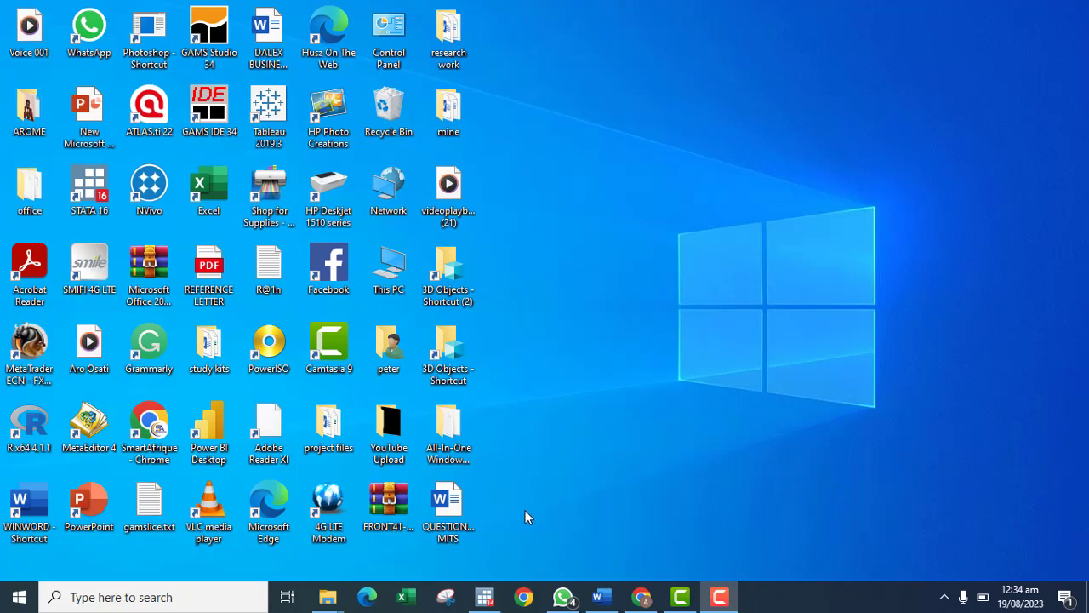
# Restore the Stata/SE 14.1 window with dataset.dta from the taskbar
pyautogui.moveTo(484, 596)
pyautogui.click(469, 551)
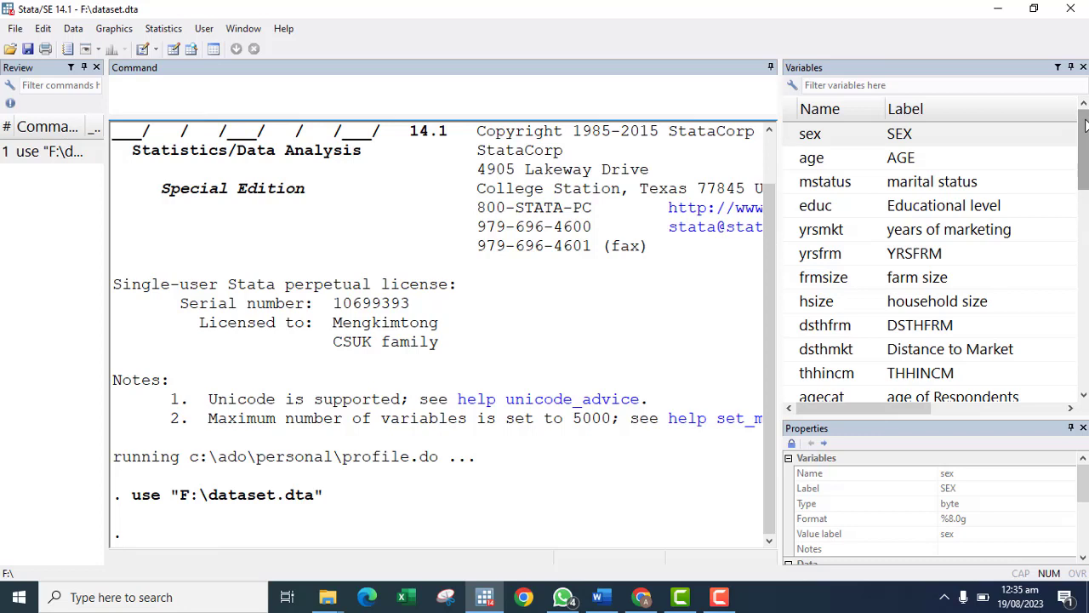
pyautogui.moveTo(1085, 125)
pyautogui.mouseDown()
pyautogui.moveTo(1086, 182)
pyautogui.moveTo(1085, 126)
pyautogui.mouseUp()
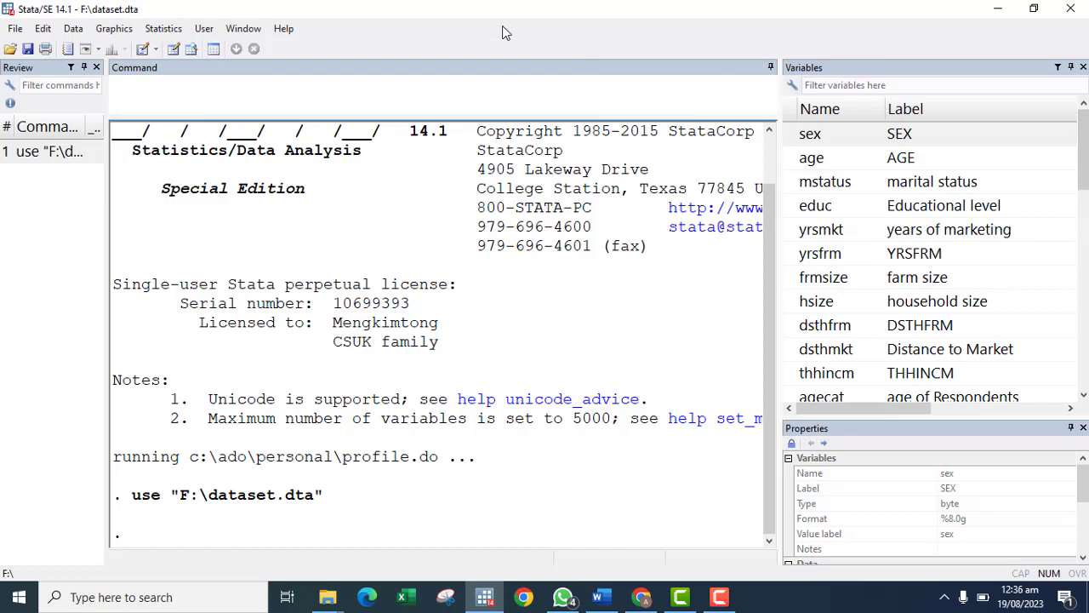
# Start a heckman command with quantityprocessed as the outcome variable
pyautogui.click(225, 80)
pyautogui.write('heckman')
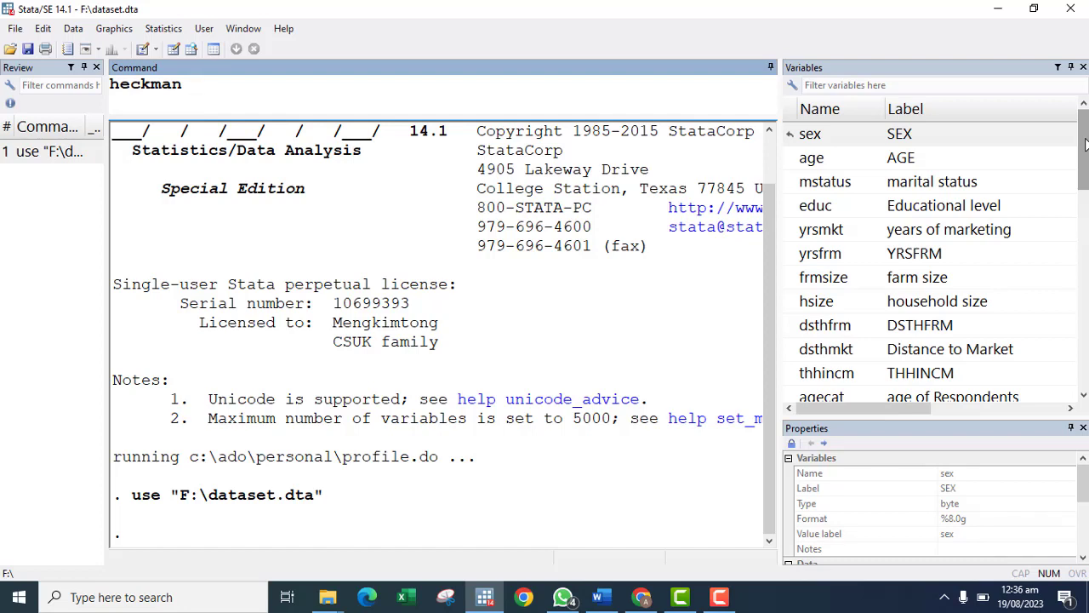
pyautogui.moveTo(1085, 145); pyautogui.dragTo(1083, 292)
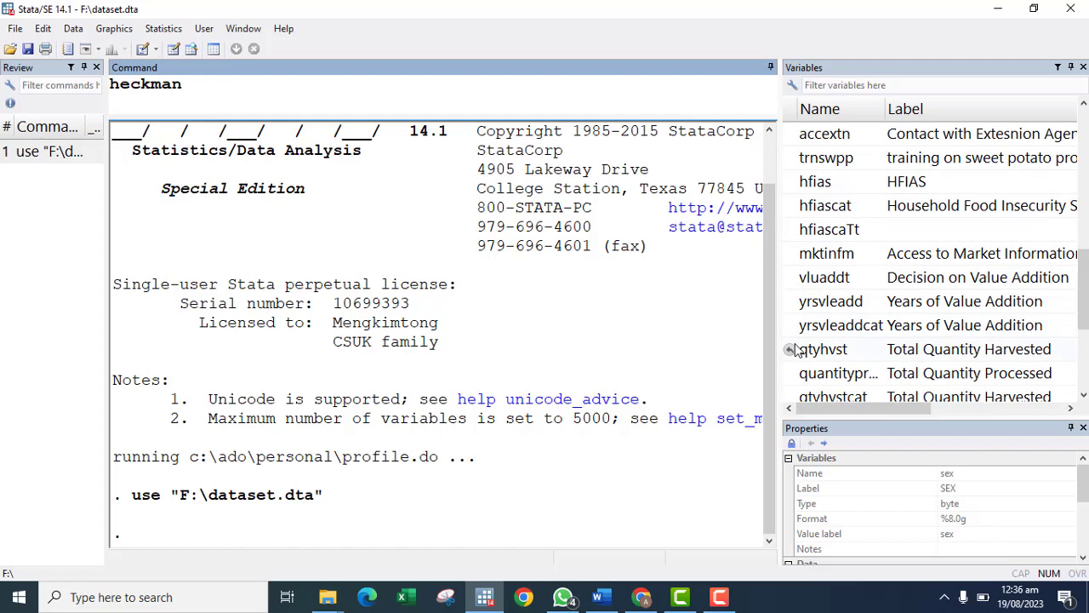
pyautogui.click(792, 378)
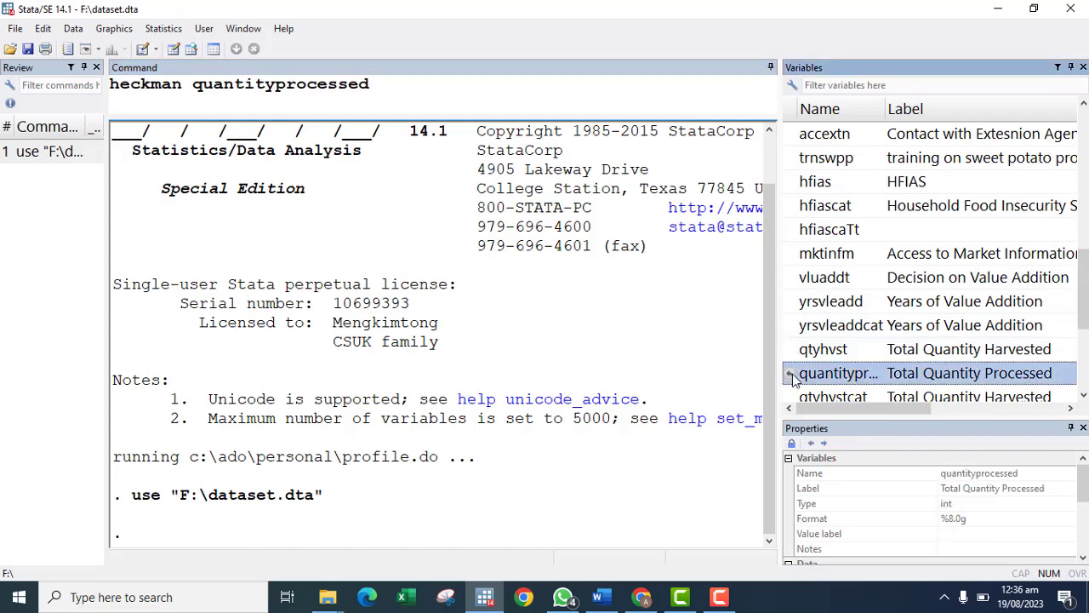
pyautogui.click(437, 91)
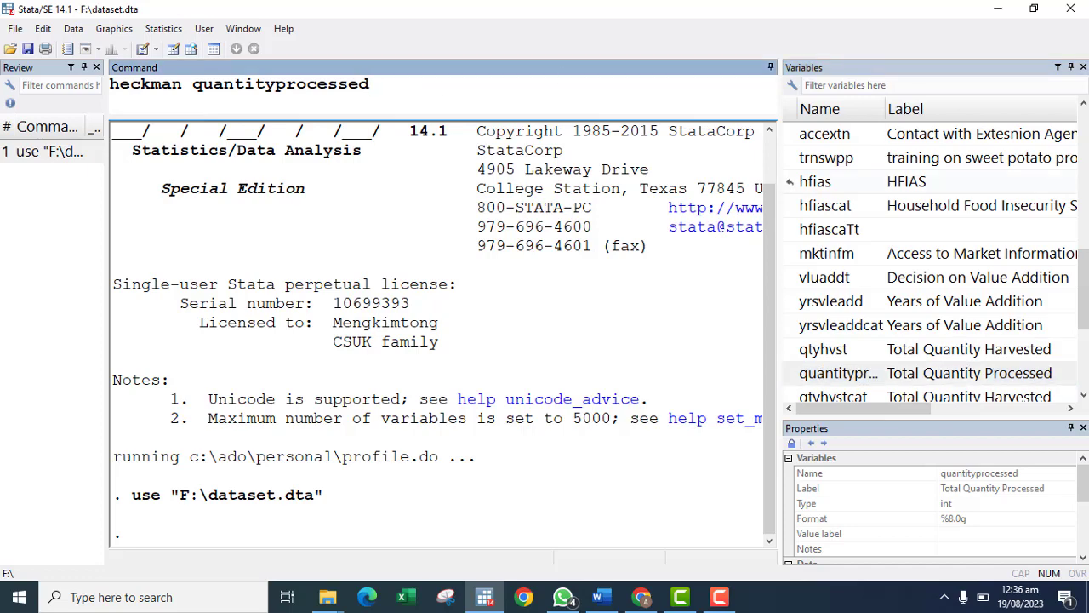
# Add sex, age, mstatus, educ, yrsfrm and thhincm as regressors
pyautogui.moveTo(1084, 313); pyautogui.dragTo(1085, 176)
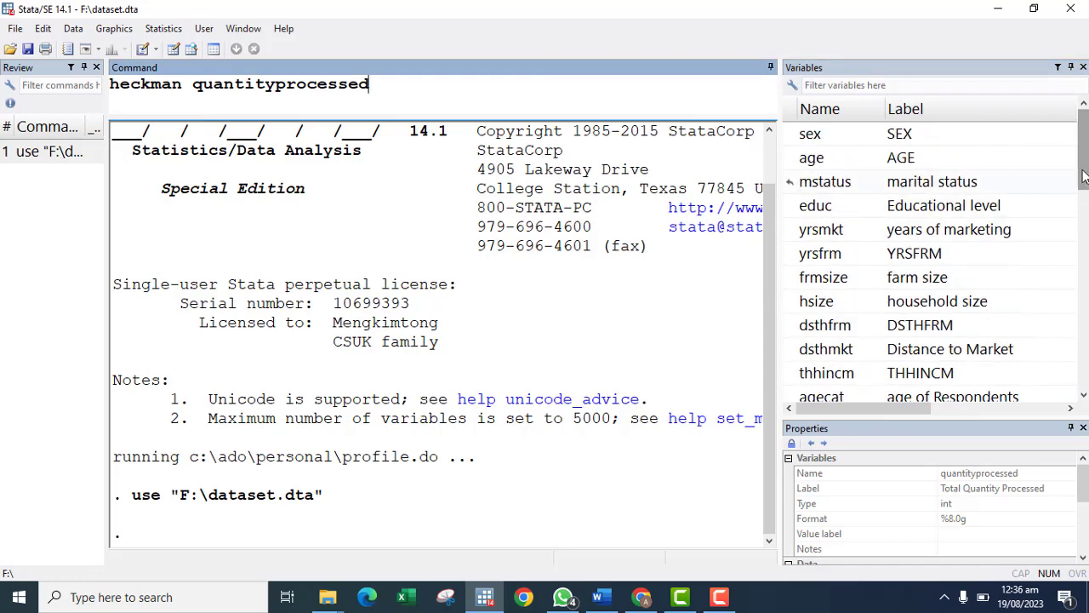
pyautogui.click(790, 137)
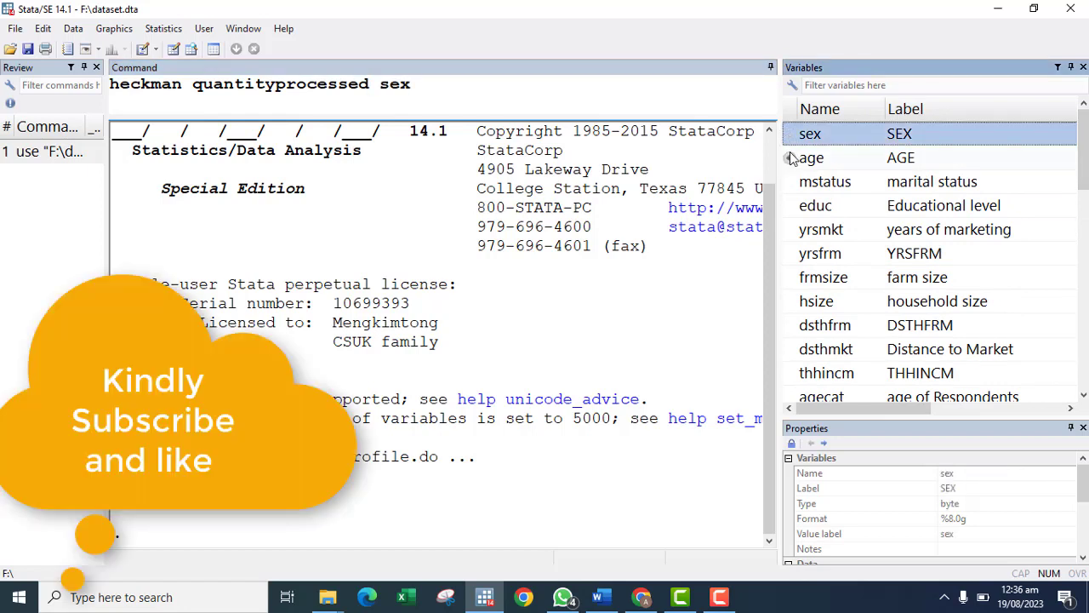
pyautogui.click(791, 161)
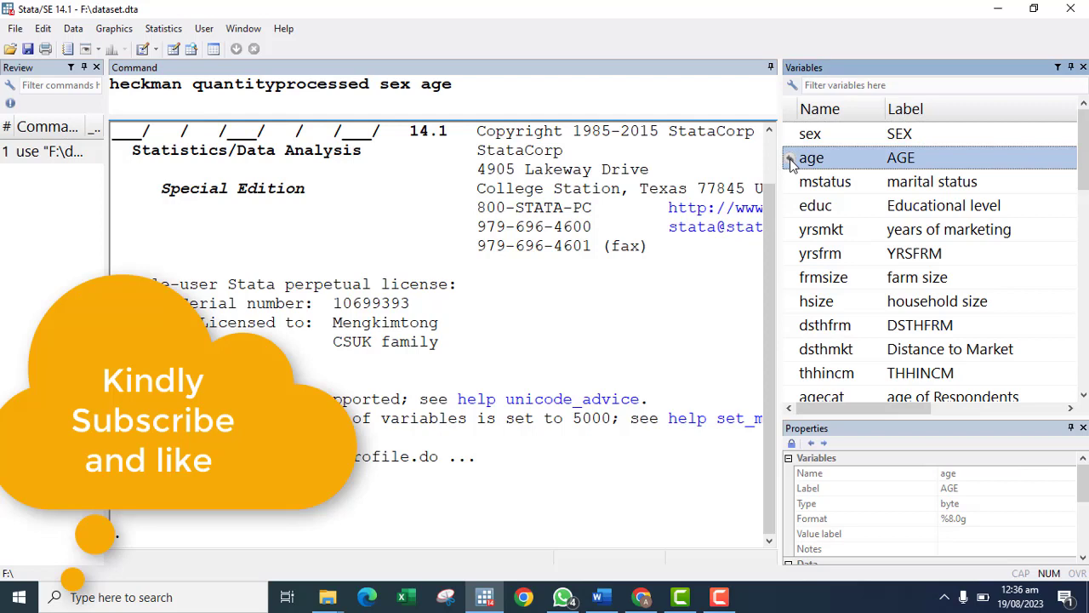
pyautogui.click(791, 185)
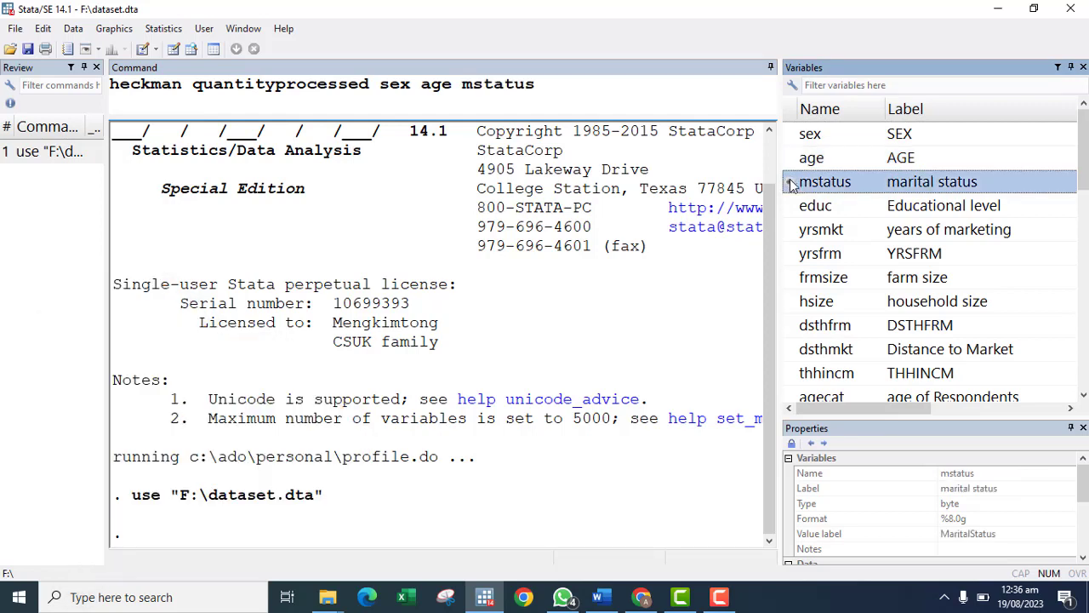
pyautogui.click(791, 208)
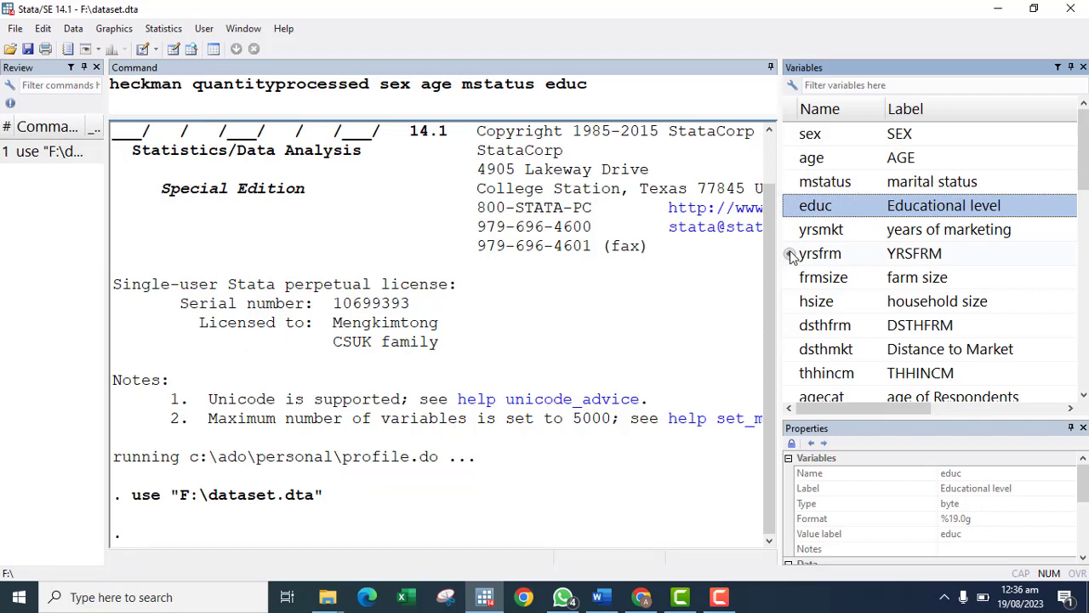
pyautogui.click(790, 255)
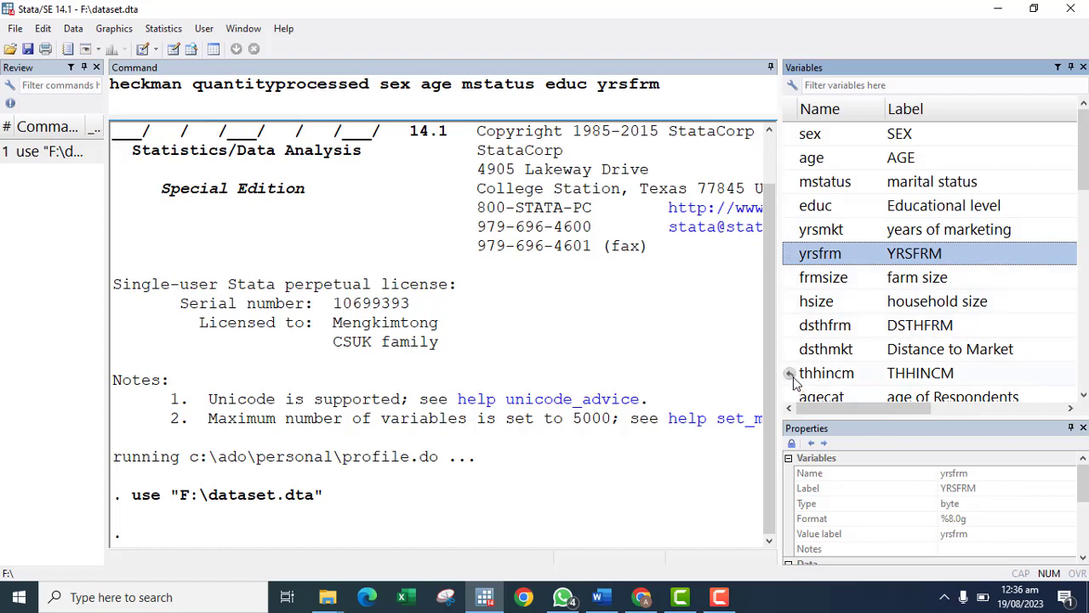
pyautogui.click(791, 375)
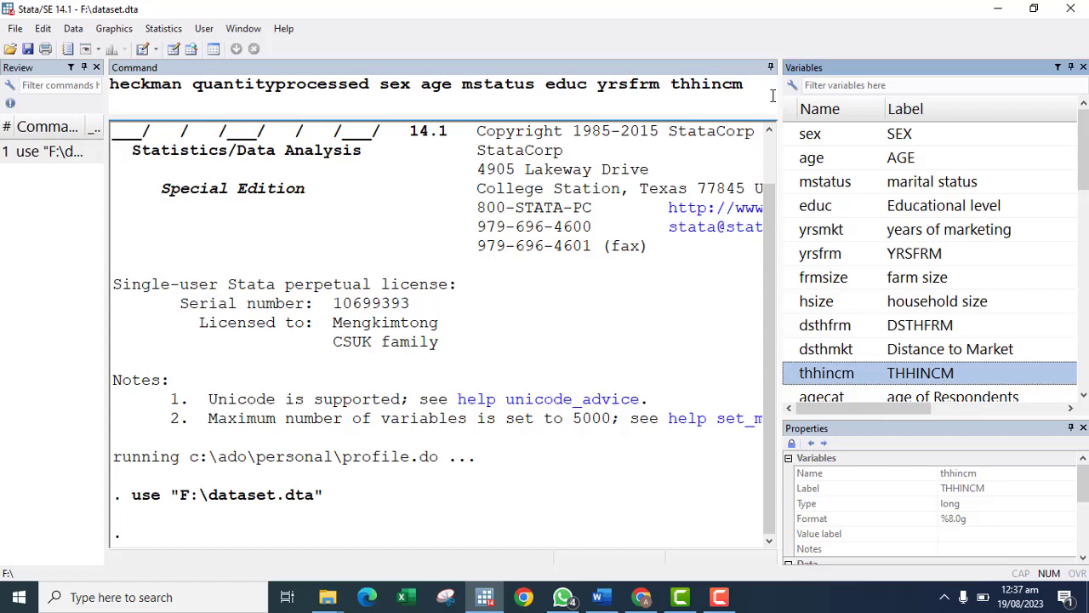
pyautogui.moveTo(779, 94); pyautogui.dragTo(852, 89)
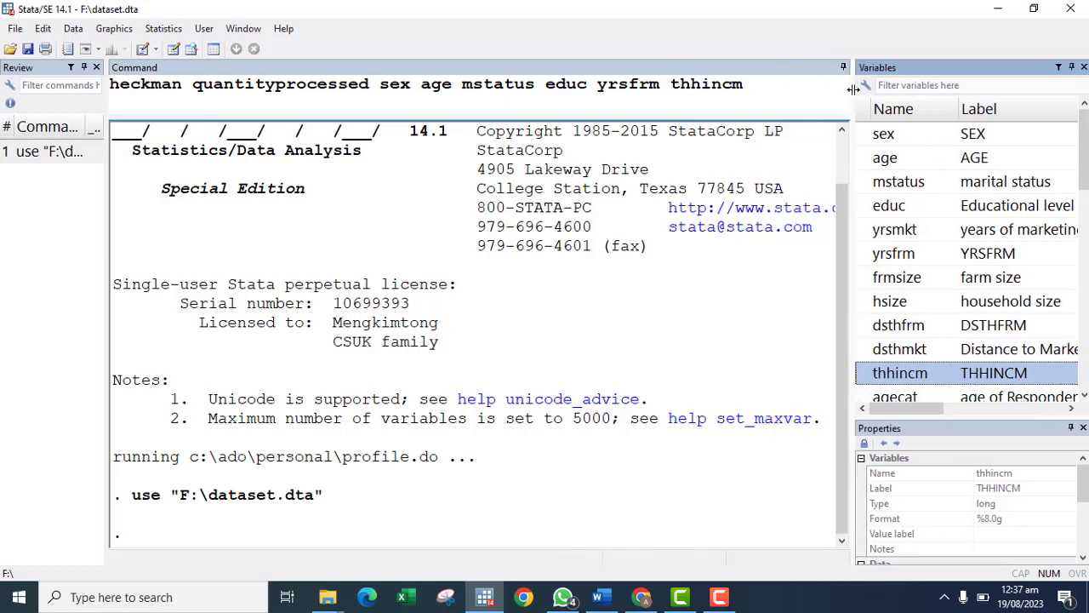
# Append a select( option with vluaddt= as the selection variable
pyautogui.click(756, 88)
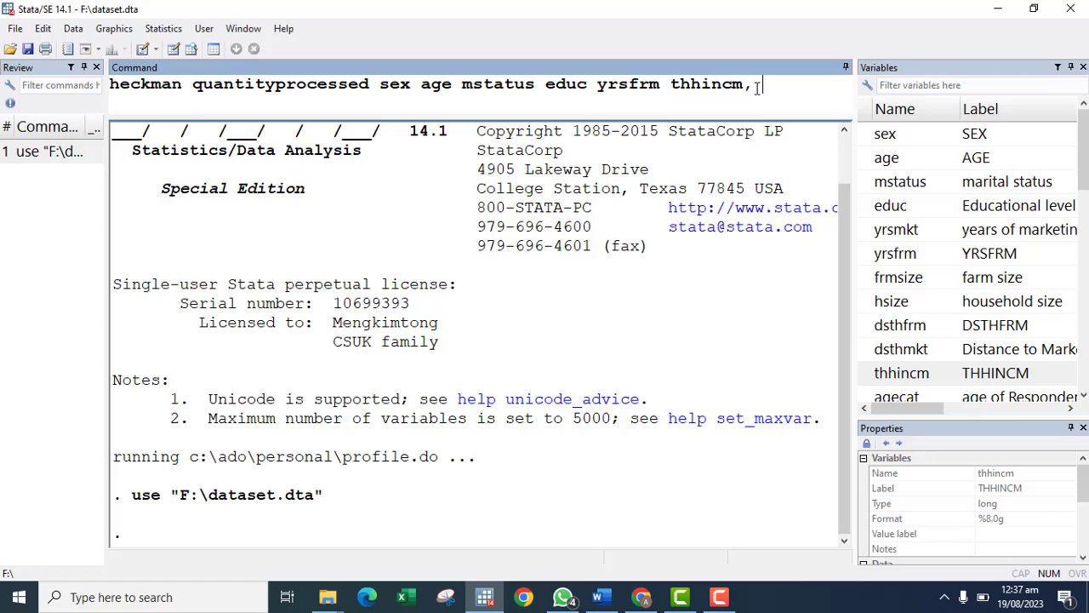
pyautogui.write('selecty')
pyautogui.press('BackSpace')
pyautogui.write('(')
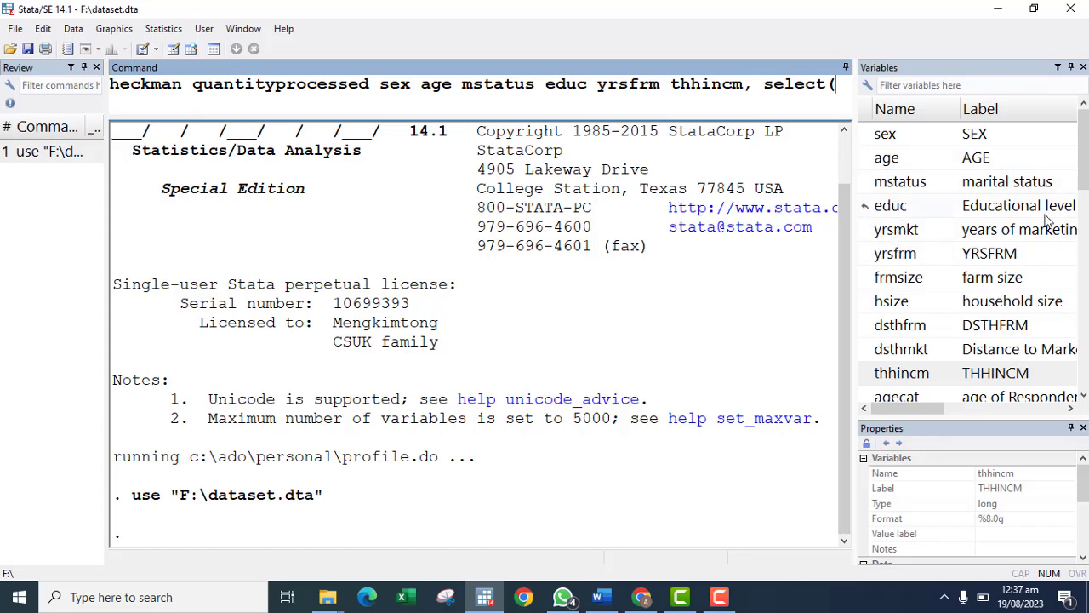
pyautogui.scroll(-5, 937, 193)
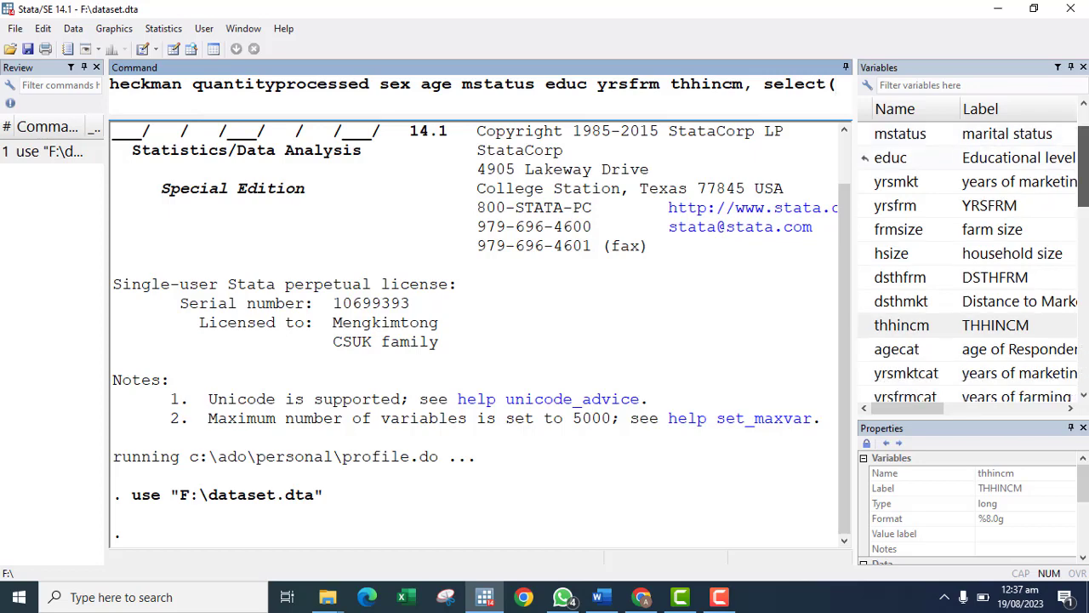
pyautogui.scroll(-3, 936, 221)
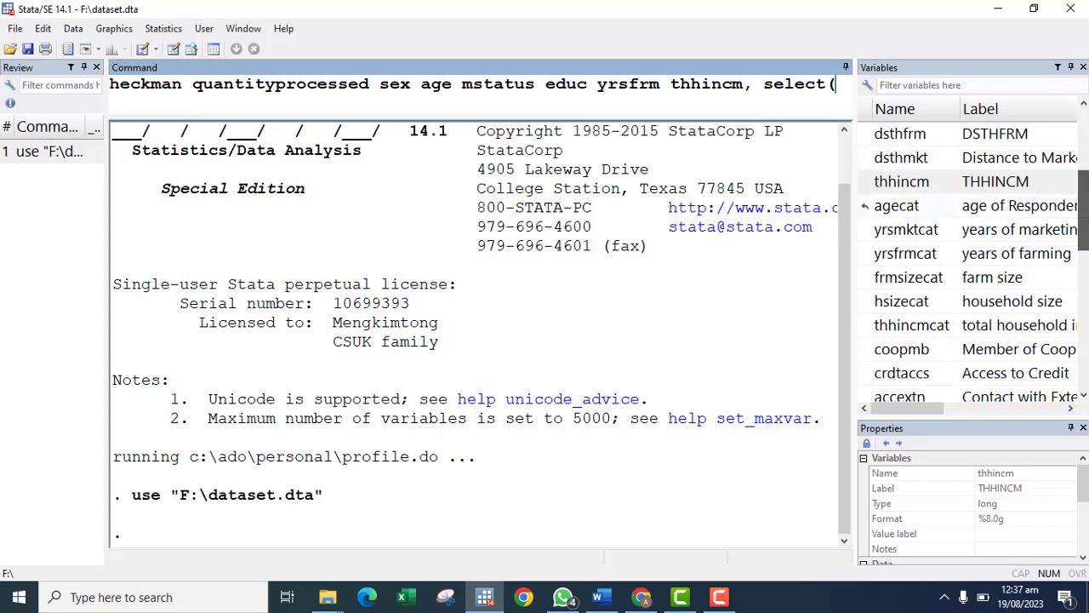
pyautogui.scroll(-3, 936, 256)
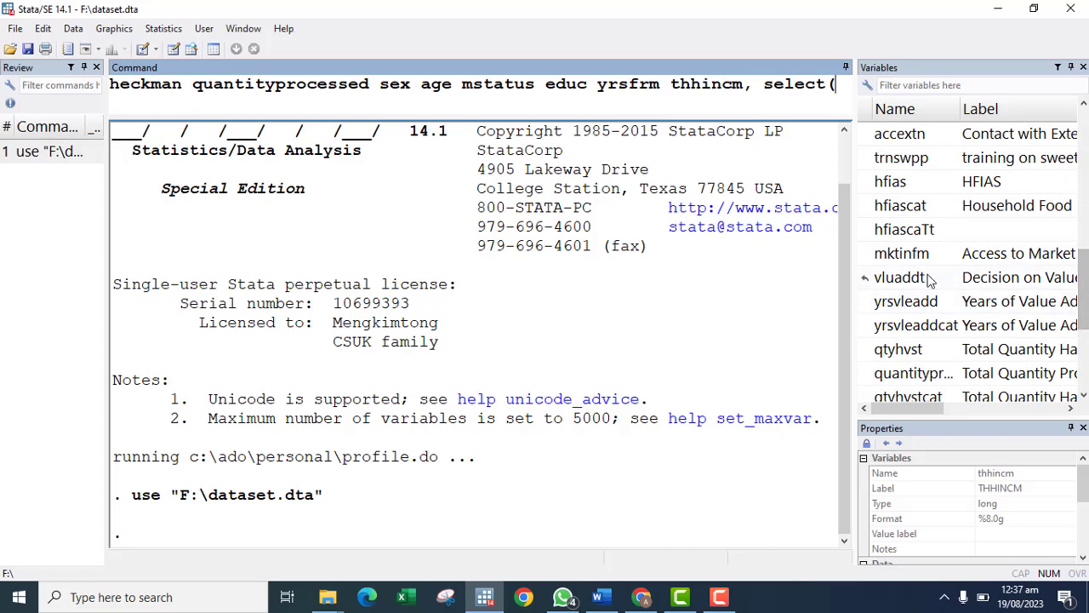
pyautogui.doubleClick(898, 277)
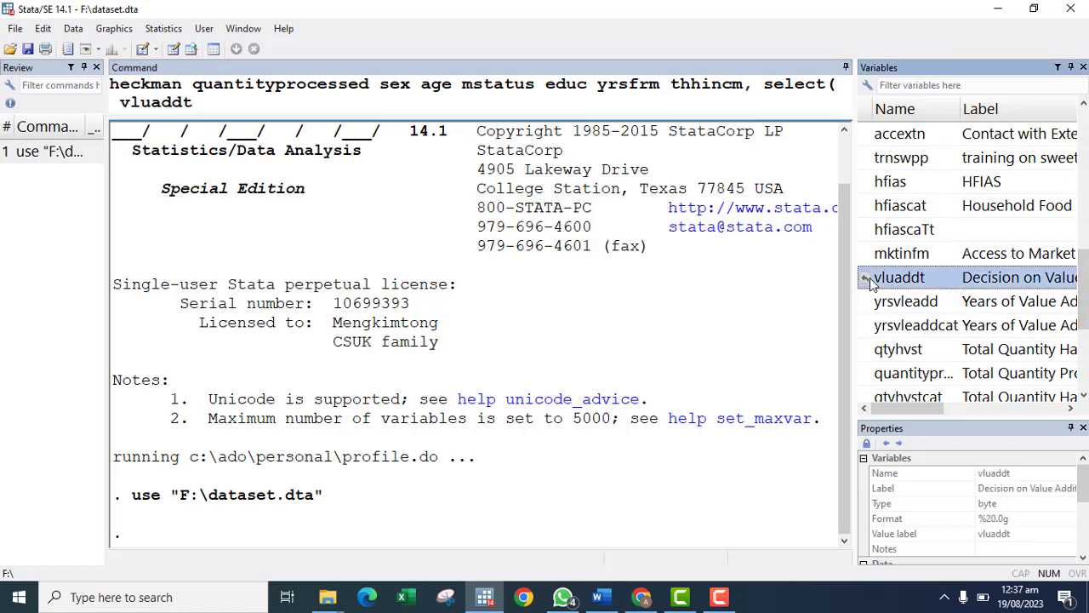
pyautogui.click(193, 101)
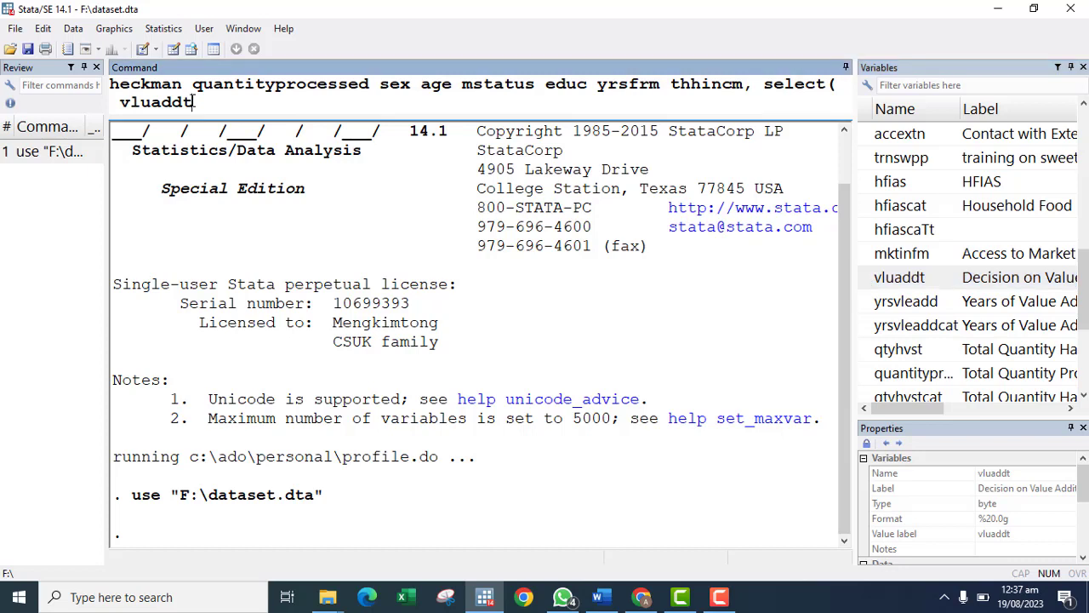
pyautogui.write('=')
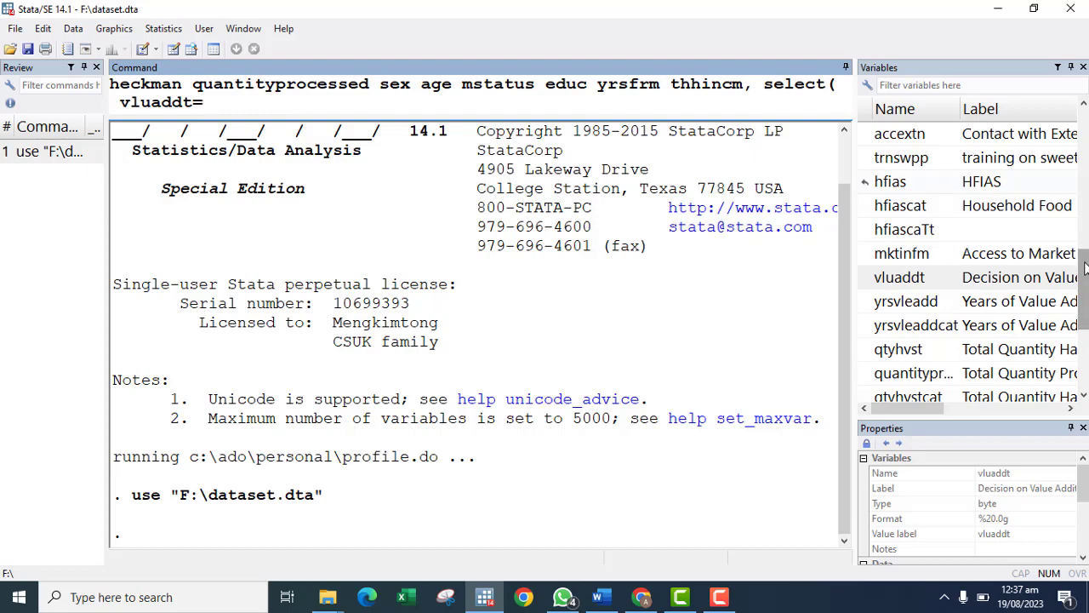
# Add sex, age, mstatus, educ and yrsmkt to the selection equation, close it, and run the model
pyautogui.moveTo(1086, 269); pyautogui.dragTo(1085, 126)
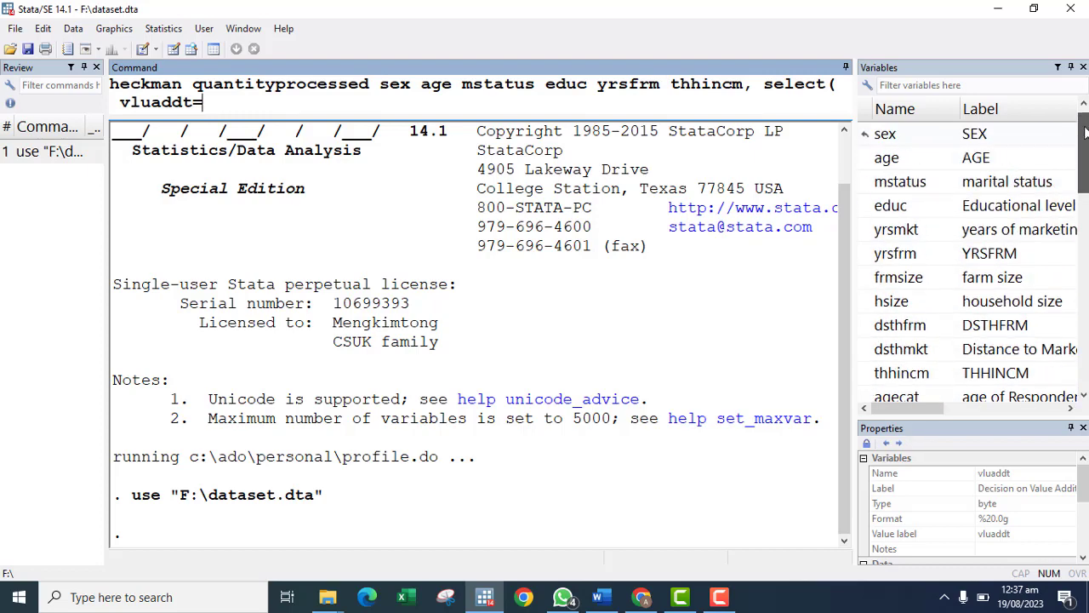
pyautogui.click(936, 141)
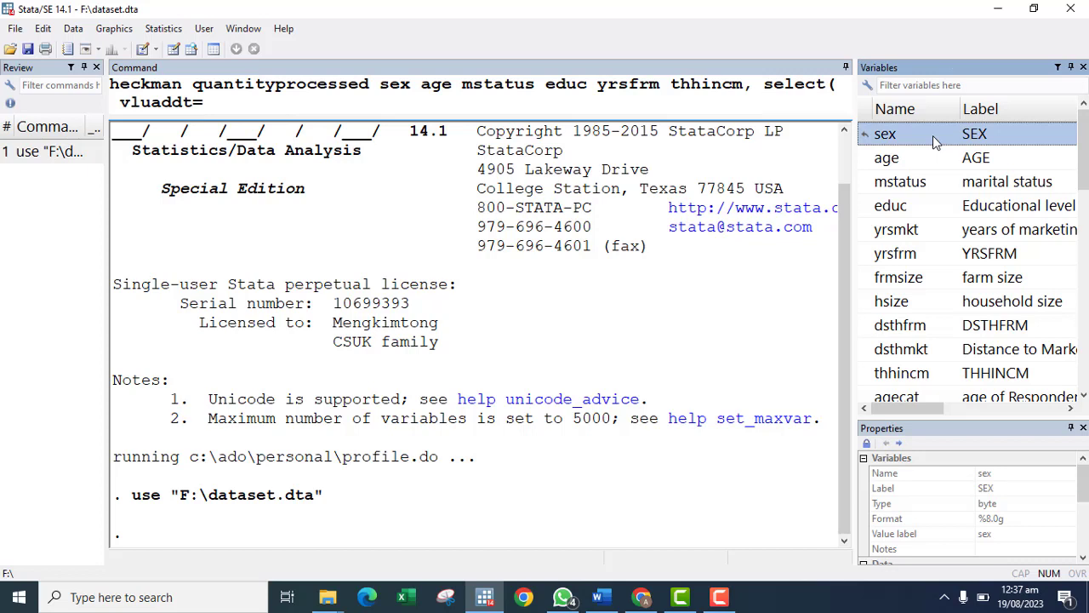
pyautogui.hotkey('shift', 'Down')
pyautogui.hotkey('shift', 'Down')
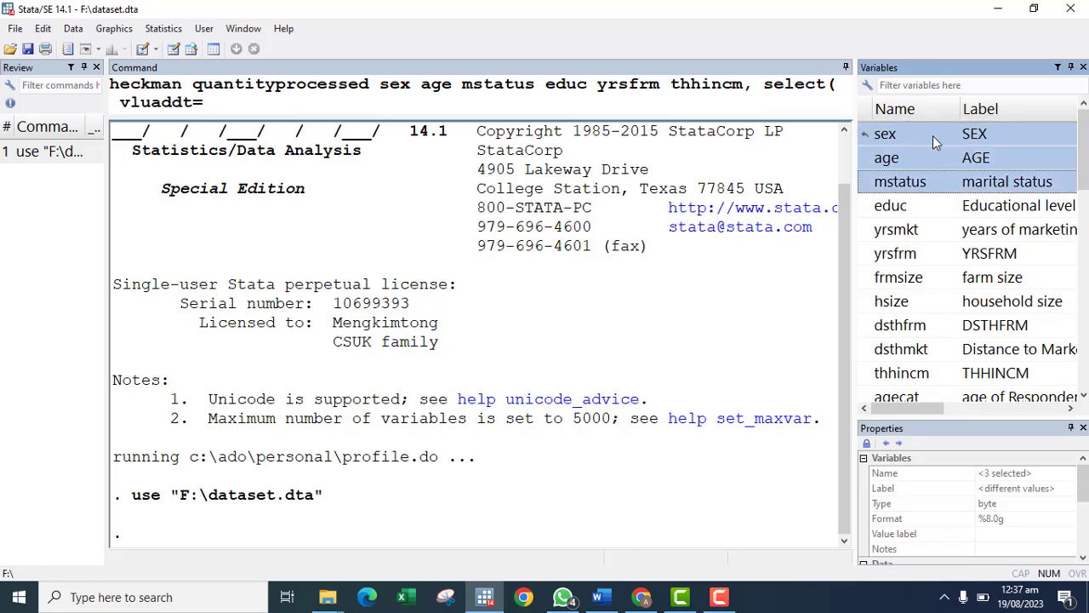
pyautogui.hotkey('shift', 'Down')
pyautogui.hotkey('shift', 'Down')
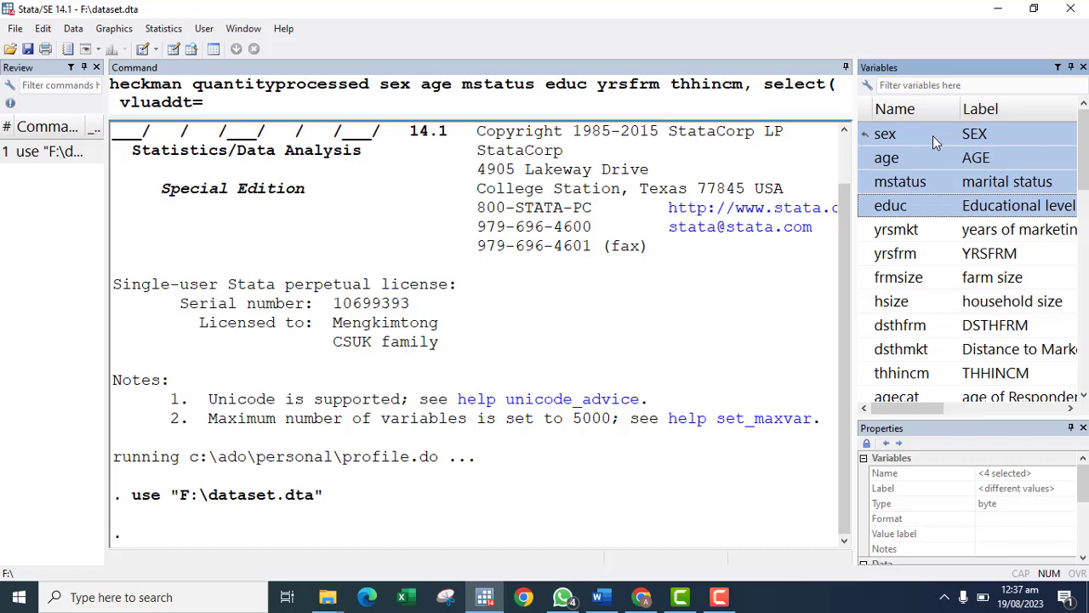
pyautogui.click(869, 134)
pyautogui.click(583, 105)
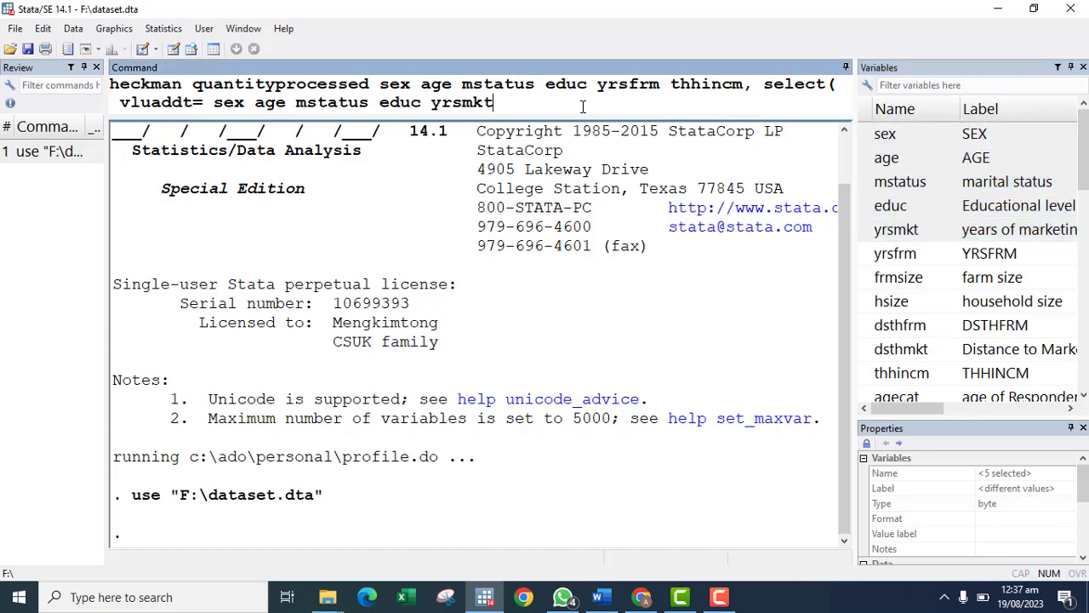
pyautogui.write(')')
pyautogui.press('Return')
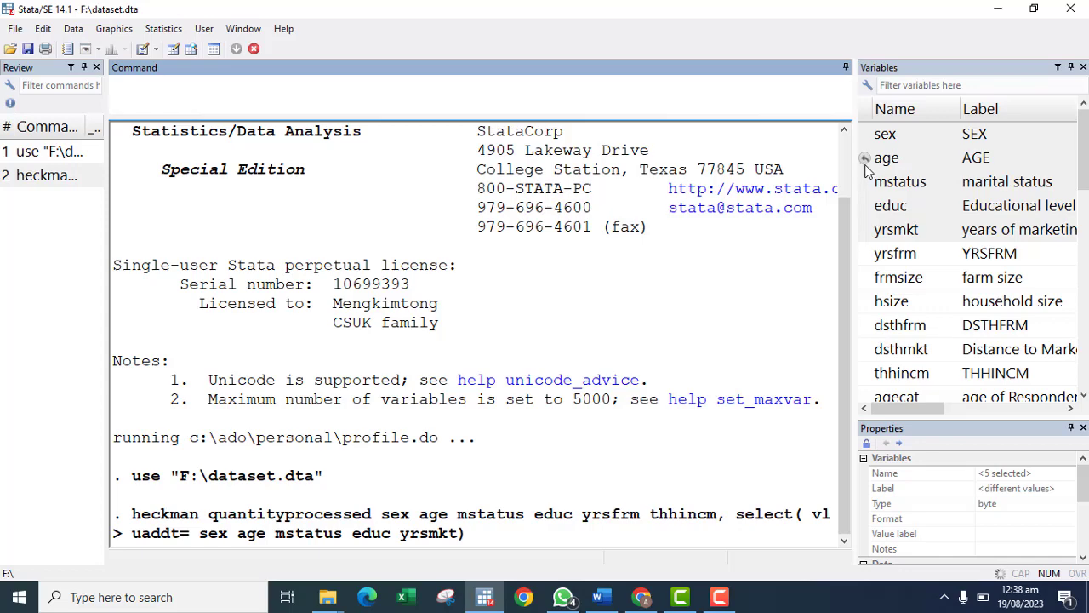
# Widen the Results window and page through to rho 0.976 and the LR test chi2(1) = 30.08
pyautogui.moveTo(856, 164); pyautogui.dragTo(918, 163)
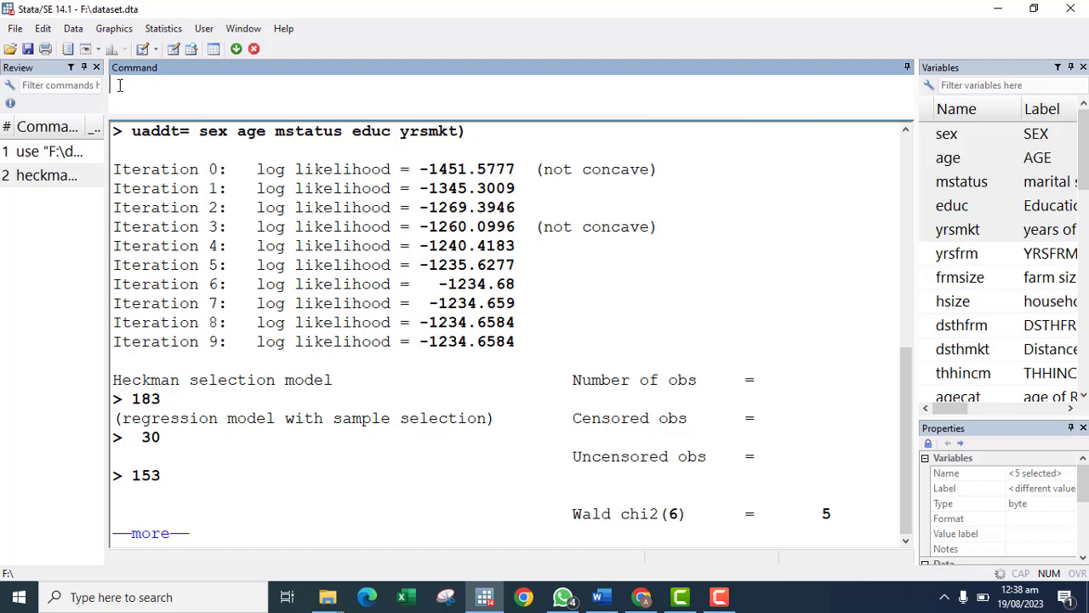
pyautogui.press('Return')
pyautogui.press('space')
# Try setmore off to disable output paging; Stata rejects it as unrecognized
pyautogui.write('et')
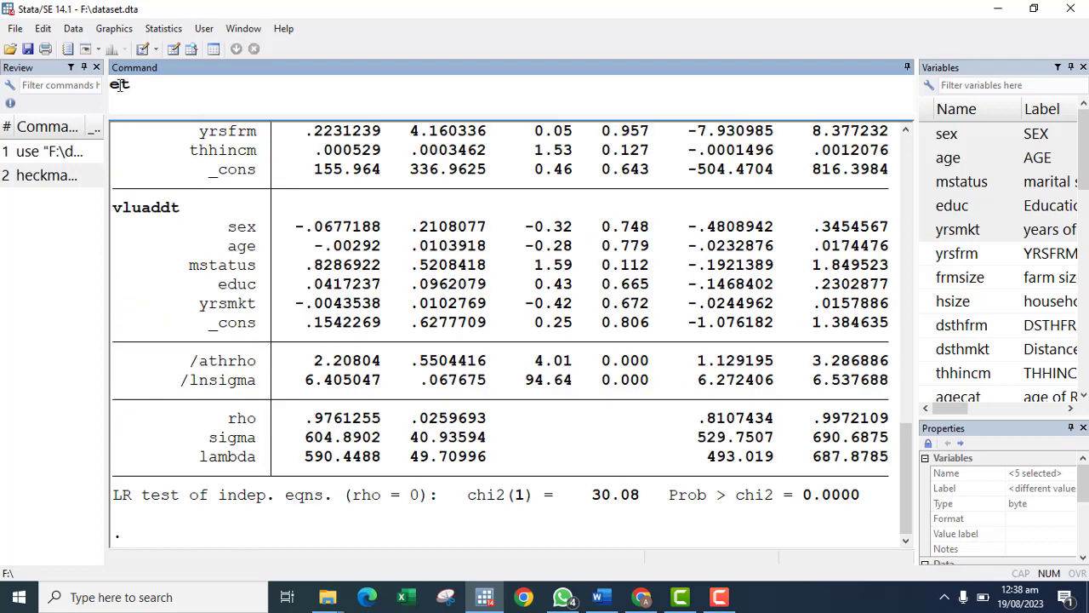
pyautogui.press('BackSpace')
pyautogui.press('BackSpace')
pyautogui.write('setmore')
pyautogui.press('BackSpace')
pyautogui.write('re off')
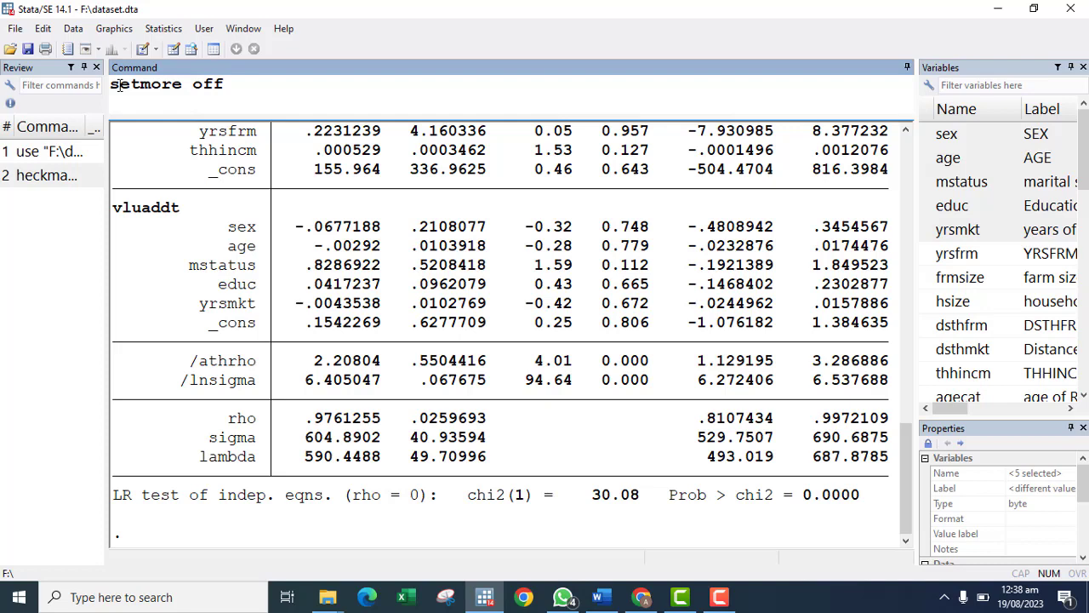
pyautogui.press('Return')
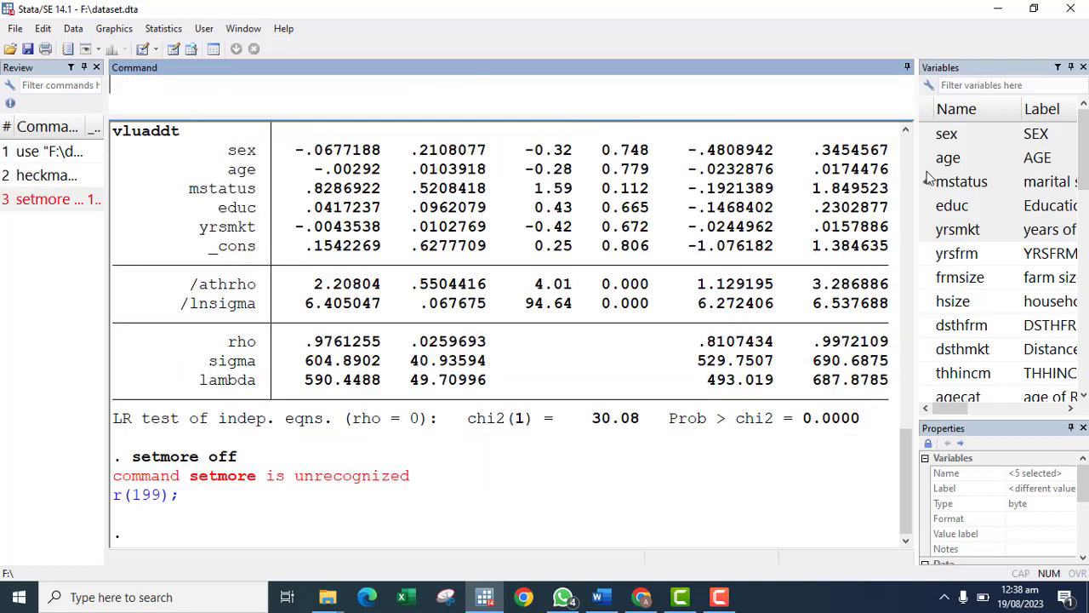
pyautogui.moveTo(917, 174); pyautogui.dragTo(937, 173)
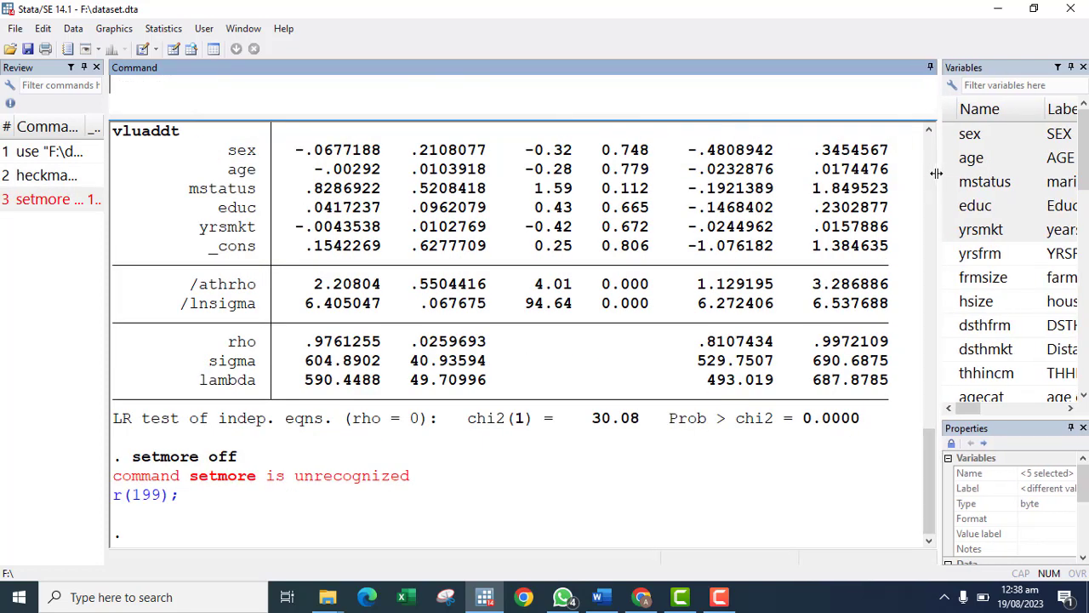
# Retry as setmoreoff and a retyped setmore off, both rejected
pyautogui.click(34, 199)
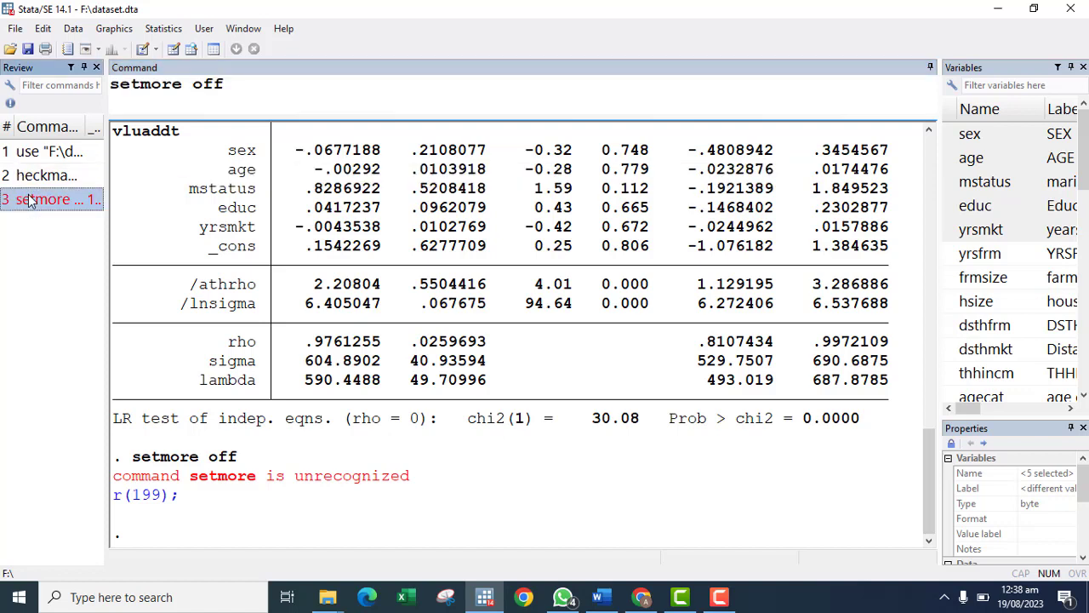
pyautogui.click(194, 83)
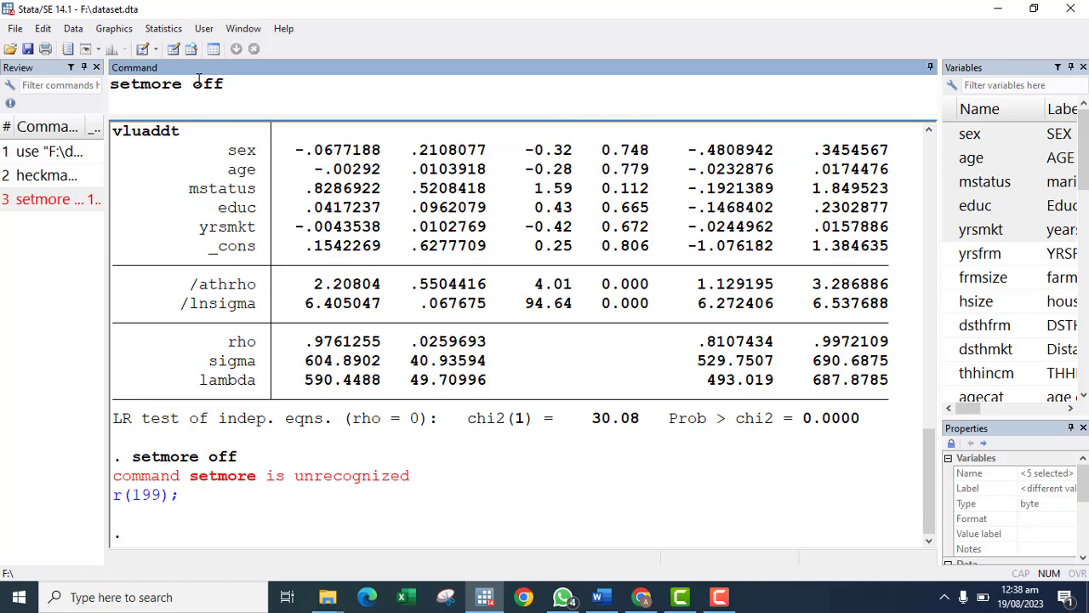
pyautogui.press('BackSpace')
pyautogui.press('Return')
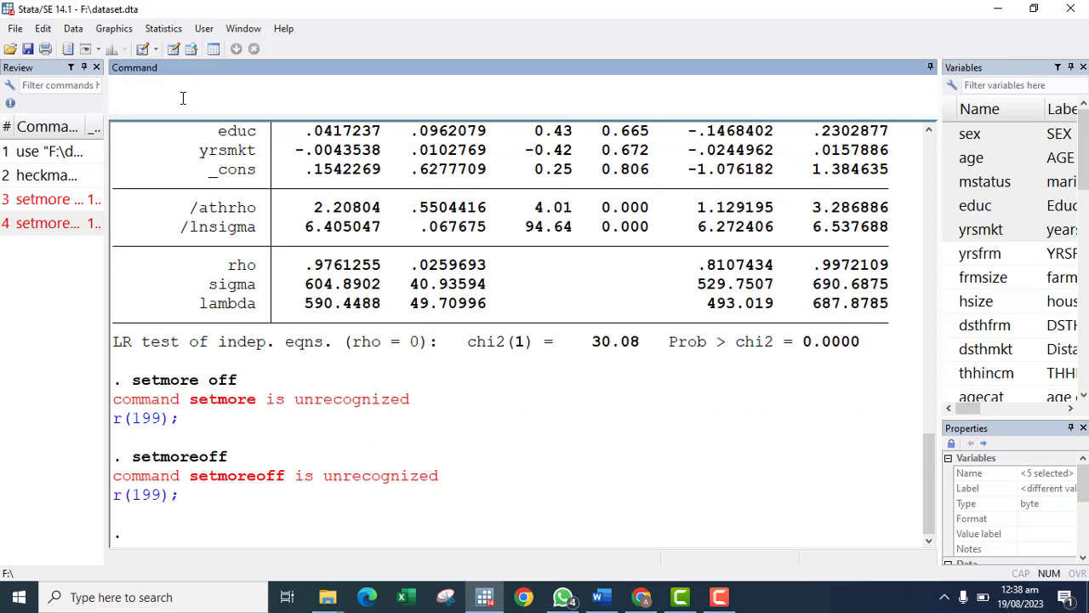
pyautogui.write('setmore off')
pyautogui.press('Return')
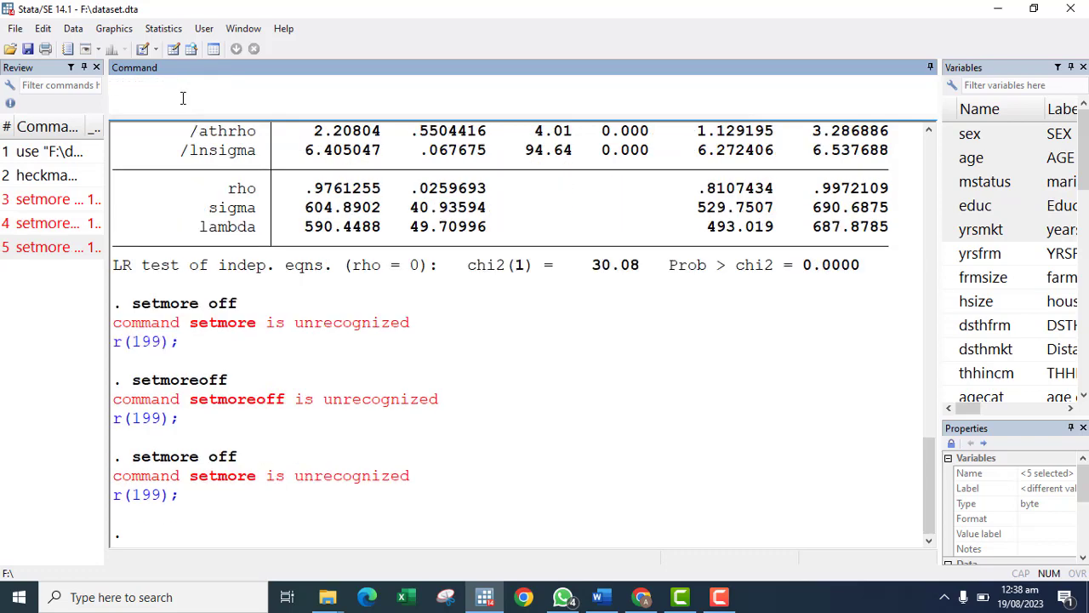
# Retry the recalled command as setmore of, which also fails
pyautogui.click(51, 247)
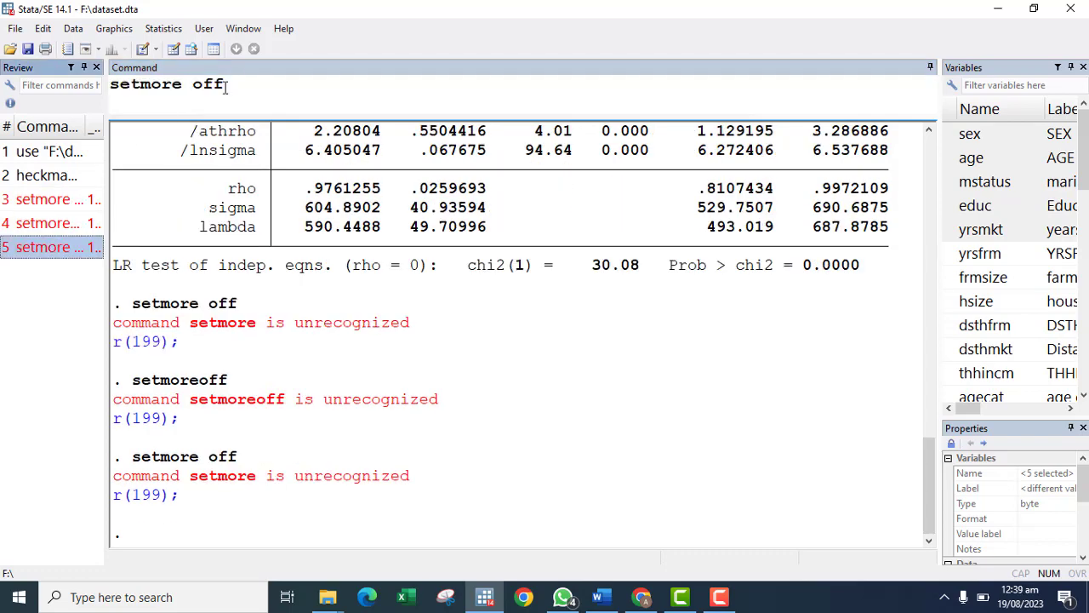
pyautogui.click(254, 78)
pyautogui.press('BackSpace')
pyautogui.press('Return')
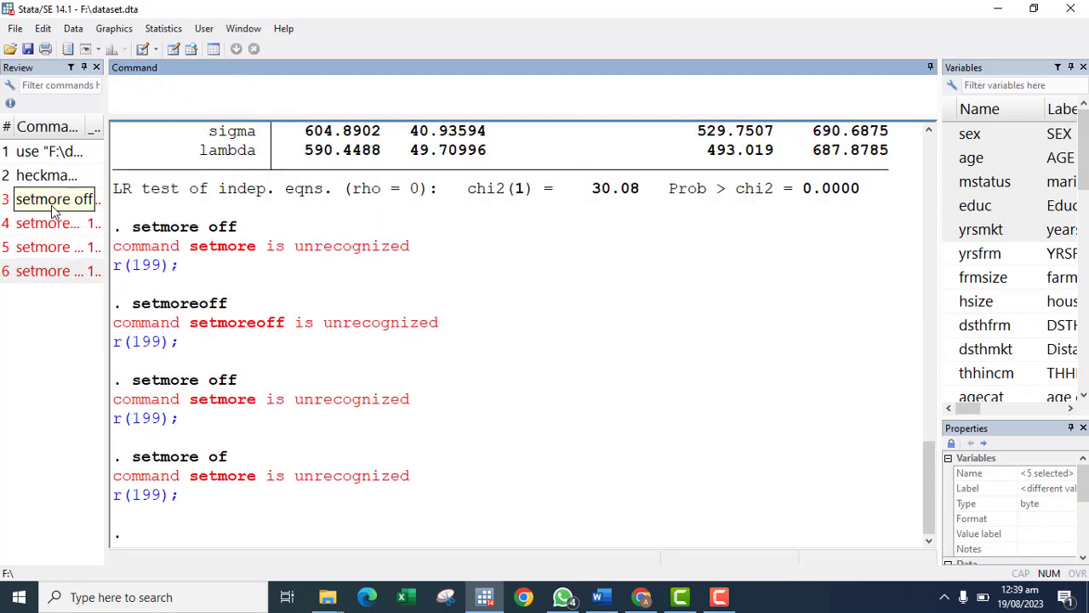
pyautogui.click(101, 136)
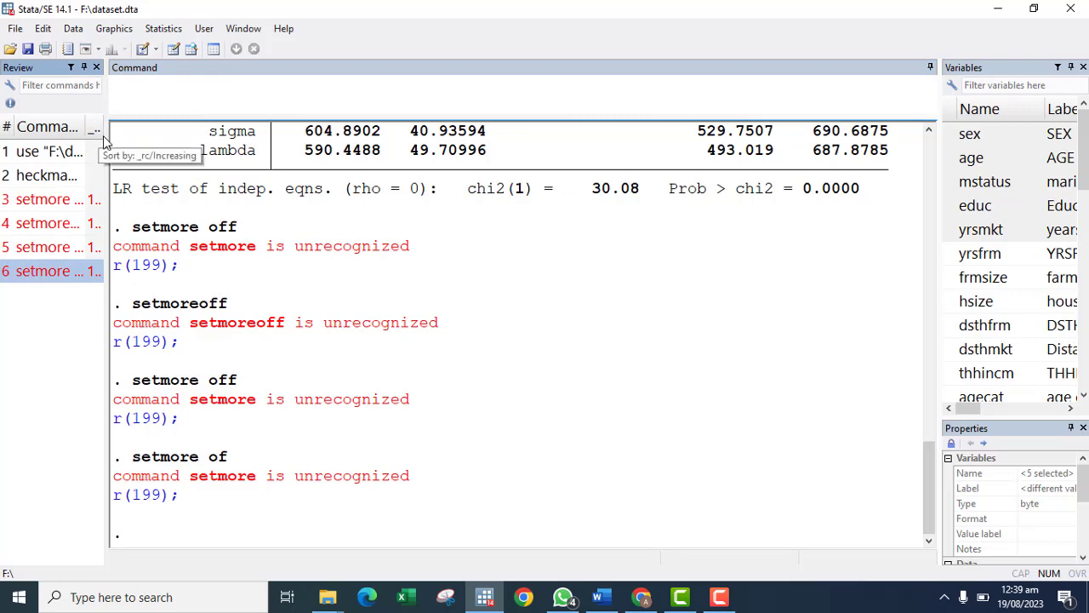
# Widen the Review pane, sort by _rc, hide failed commands, and recall the heckman command
pyautogui.moveTo(105, 138); pyautogui.dragTo(138, 139)
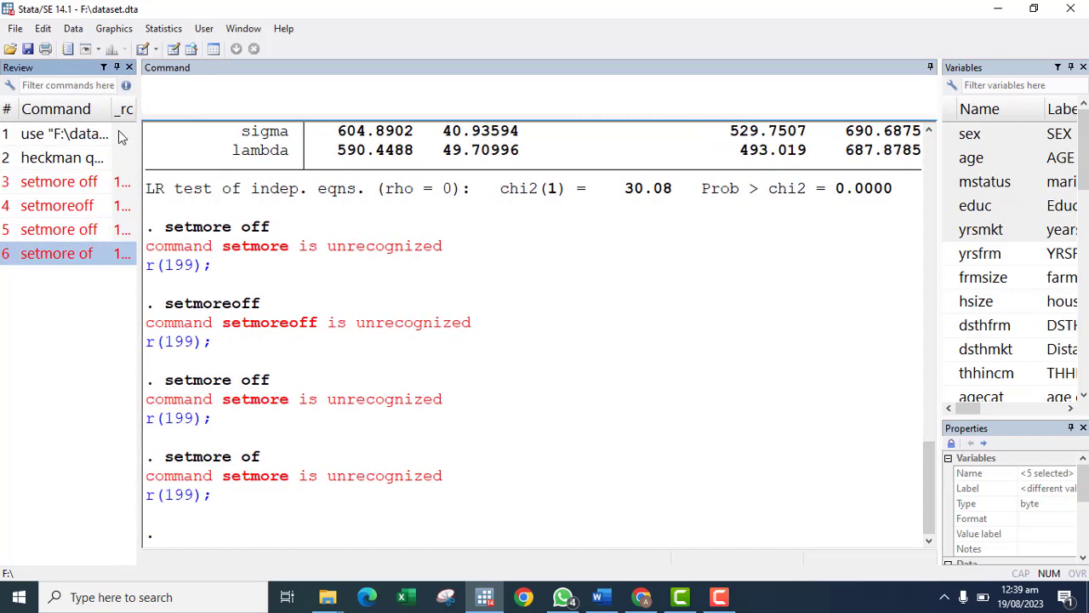
pyautogui.click(126, 111)
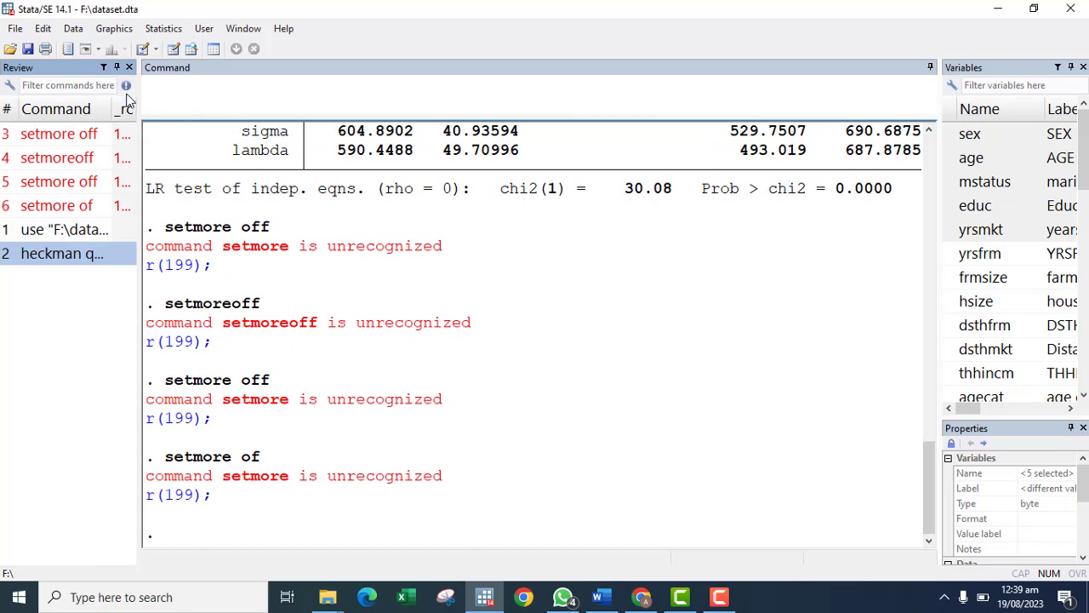
pyautogui.click(125, 85)
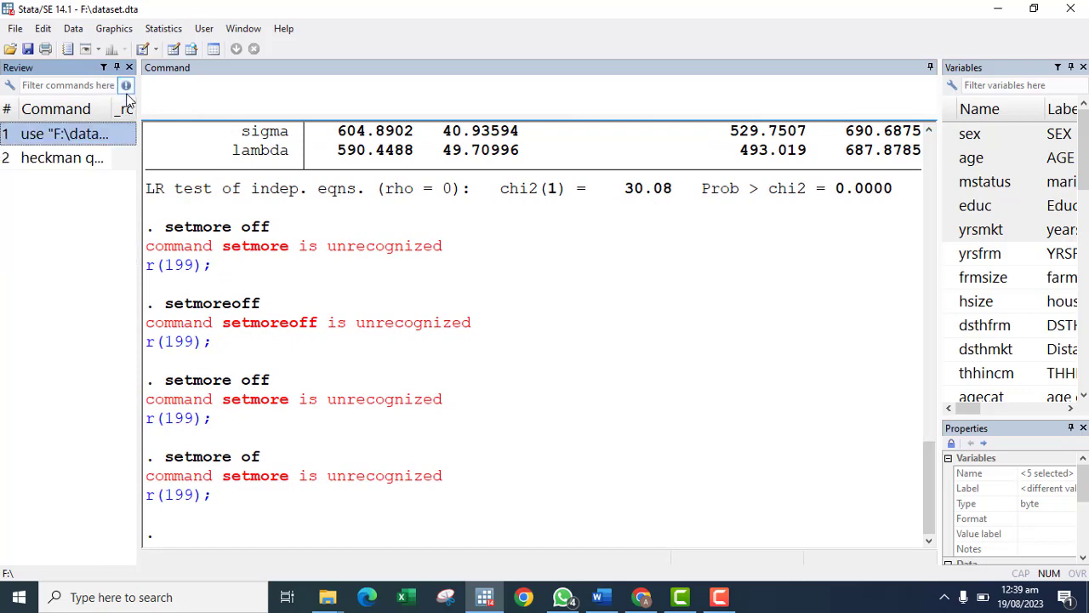
pyautogui.click(69, 161)
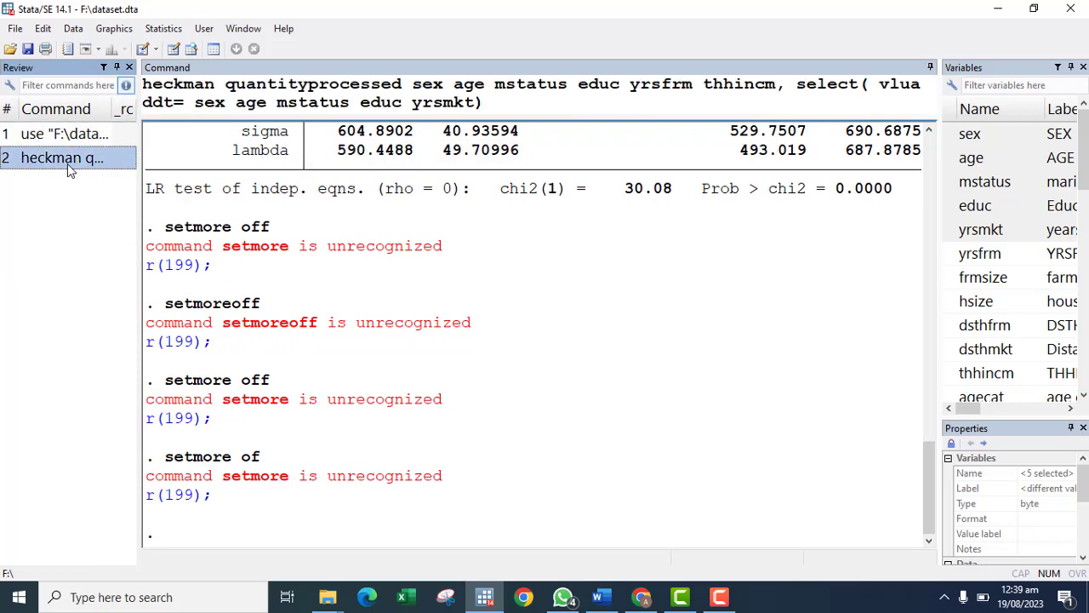
# Clear the Results window and select the heckman entry in Review
pyautogui.rightClick(593, 305)
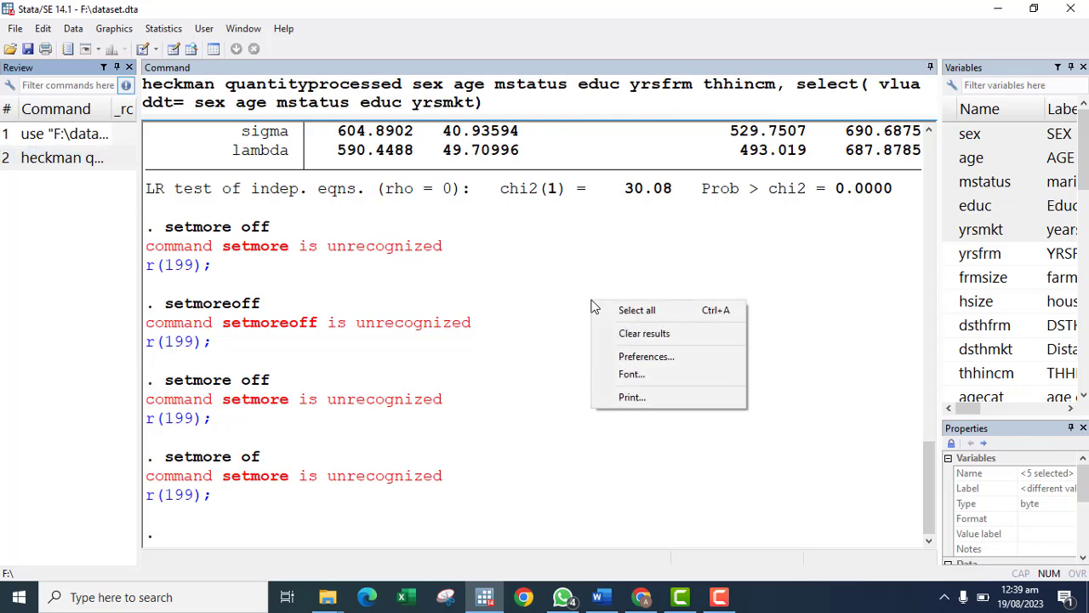
pyautogui.click(660, 335)
pyautogui.click(81, 195)
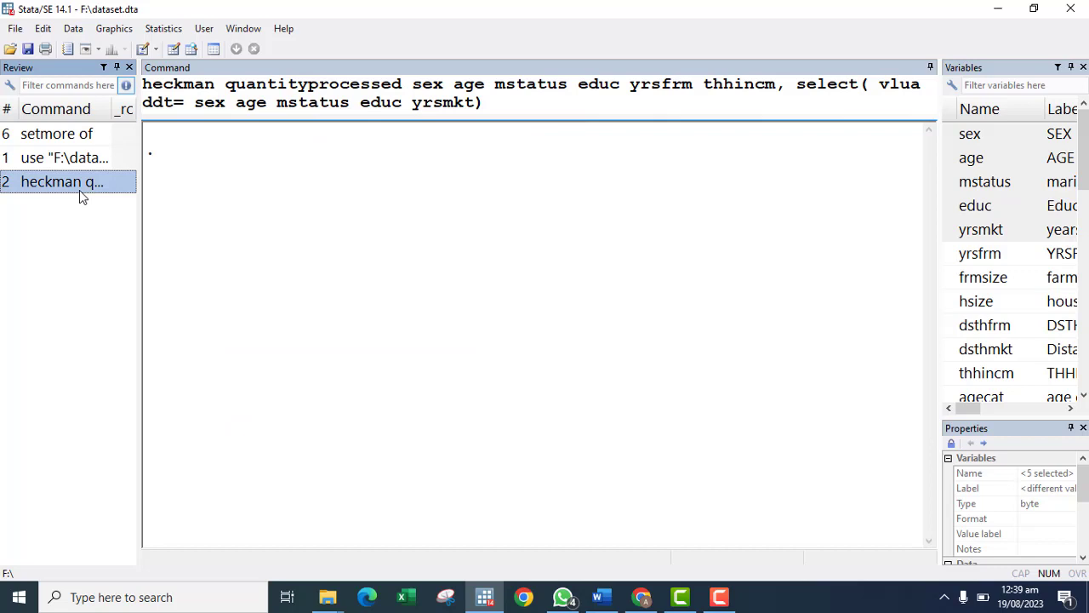
# Rerun heckman and page through to log likelihood -1234.658, Wald chi2(6) = 5.22 and the LR test
pyautogui.doubleClick(79, 190)
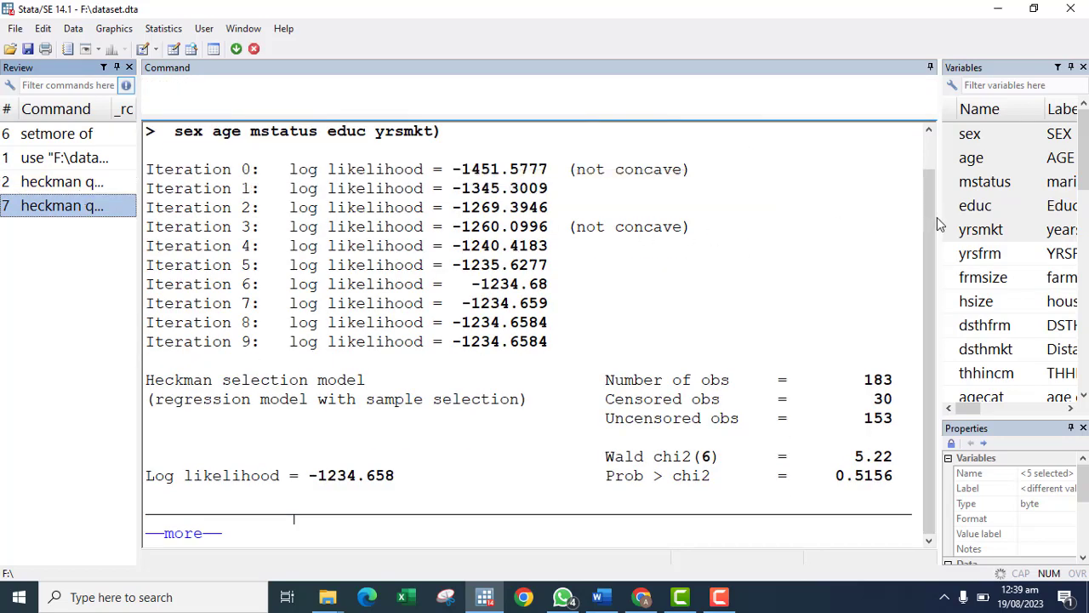
pyautogui.moveTo(937, 217); pyautogui.dragTo(954, 217)
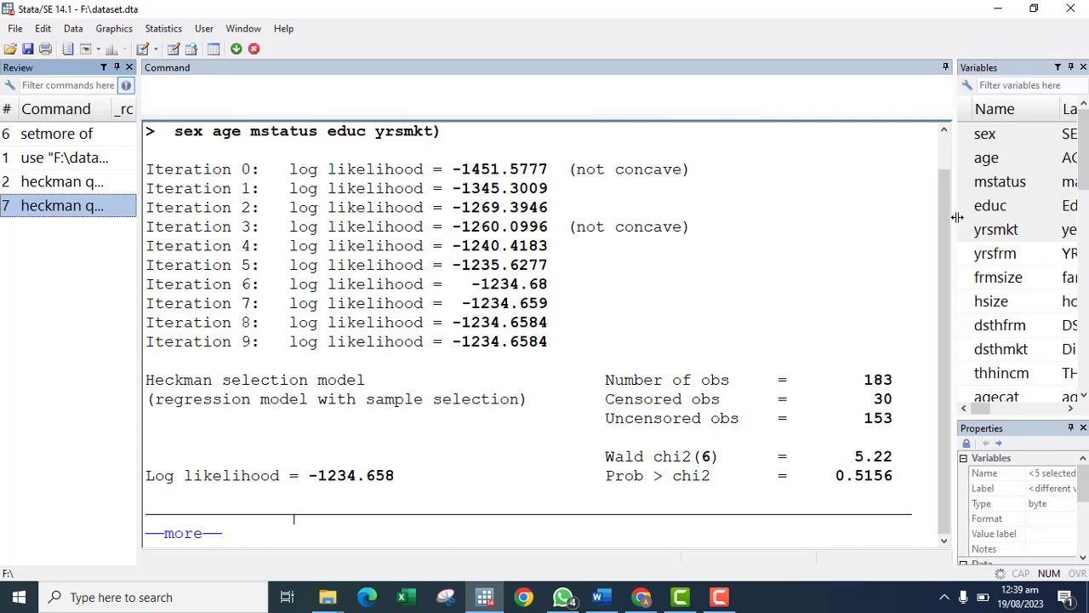
pyautogui.click(166, 540)
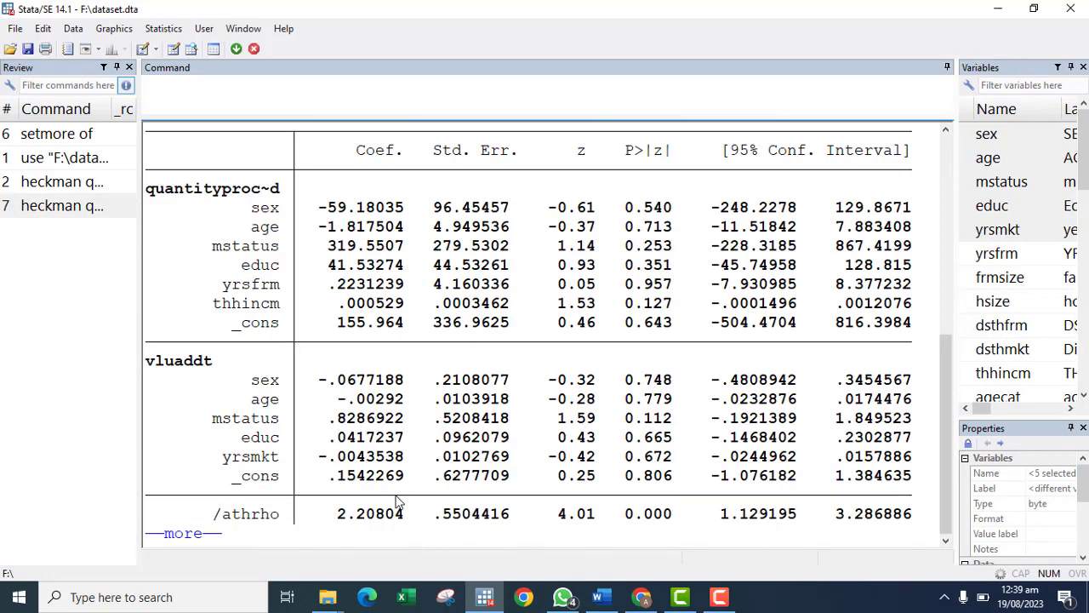
pyautogui.click(194, 543)
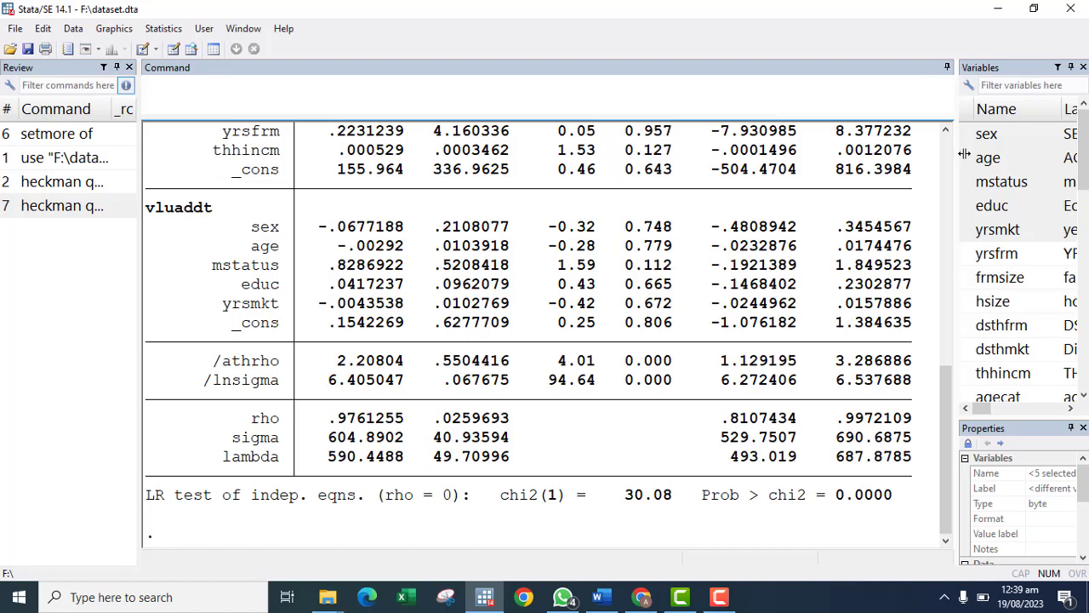
pyautogui.moveTo(965, 153); pyautogui.dragTo(981, 154)
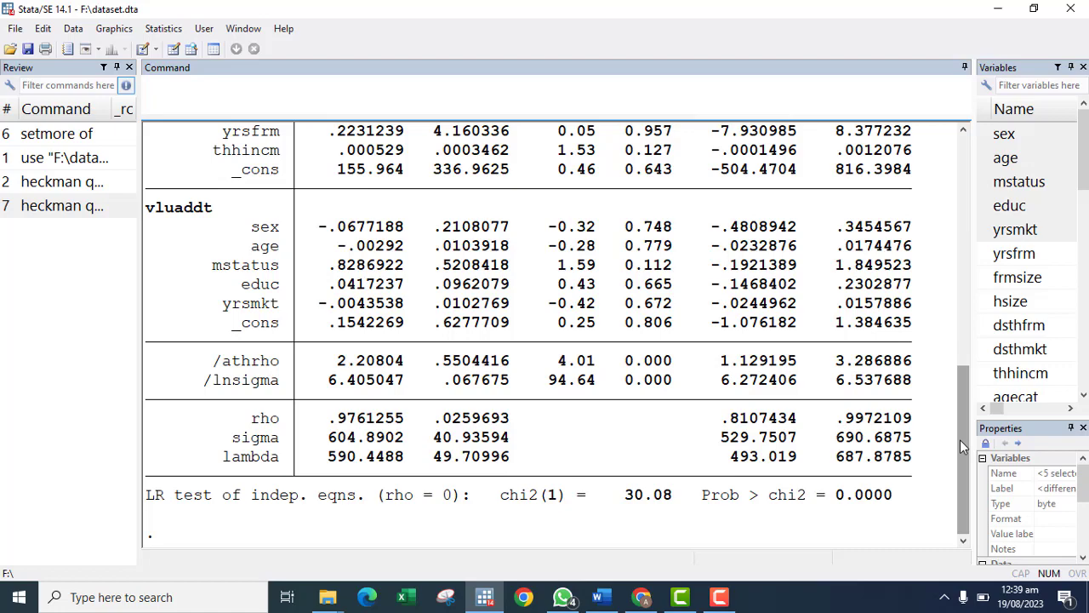
pyautogui.moveTo(962, 434); pyautogui.dragTo(955, 372)
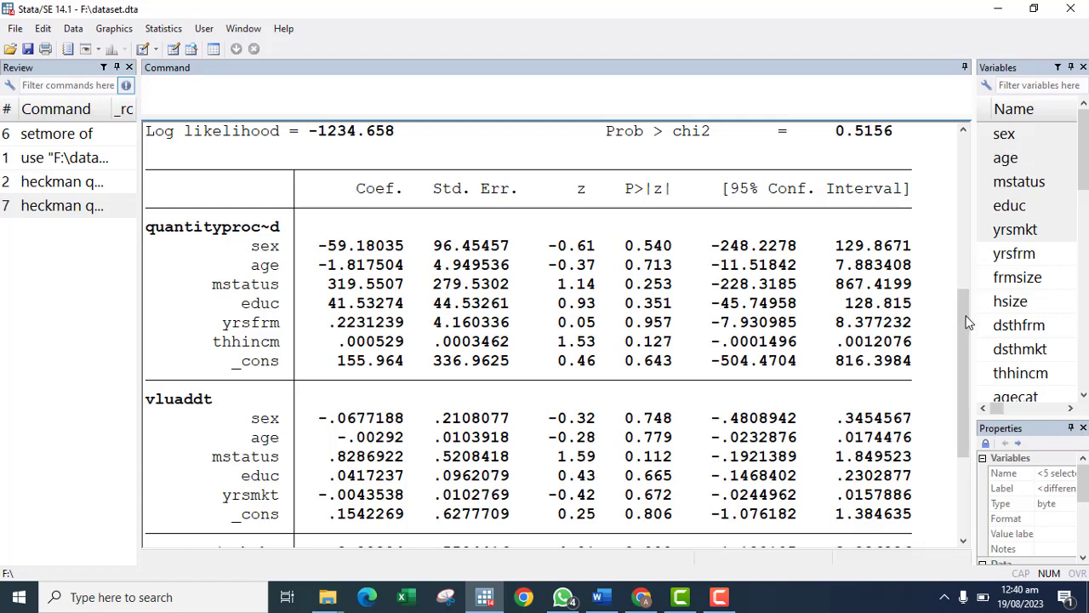
pyautogui.scroll(-4, 957, 321)
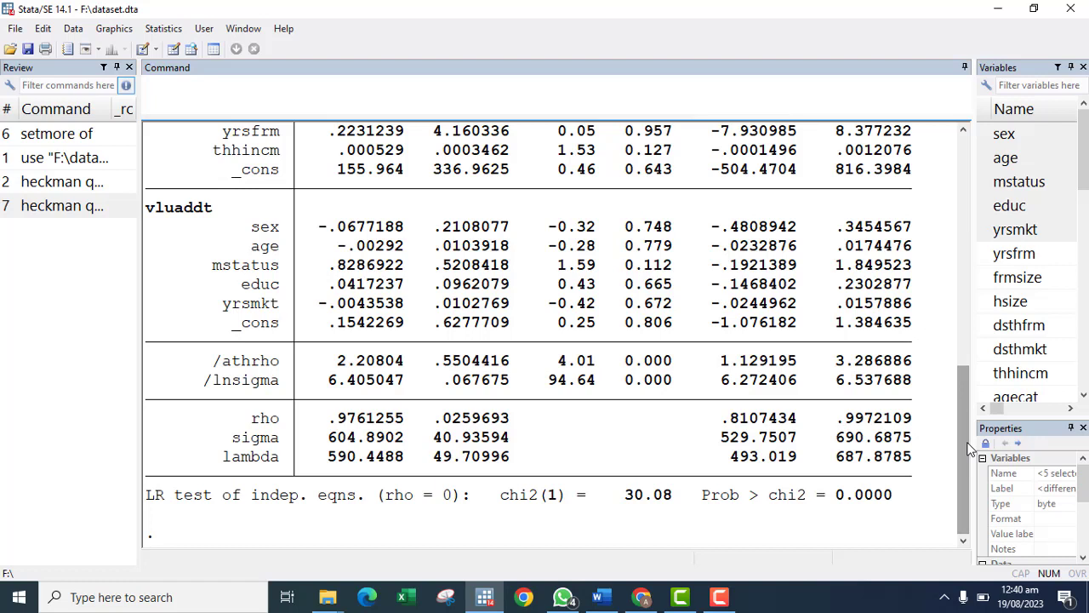
# Run margins, dydx(*) after the heckman estimates
pyautogui.click(255, 105)
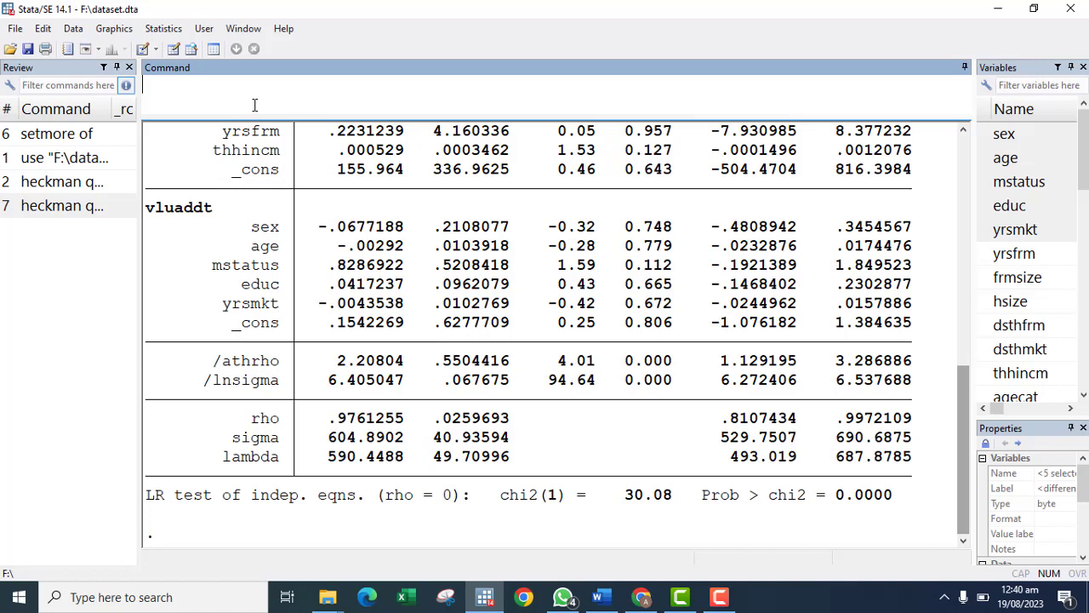
pyautogui.write('margins, dydx(*)')
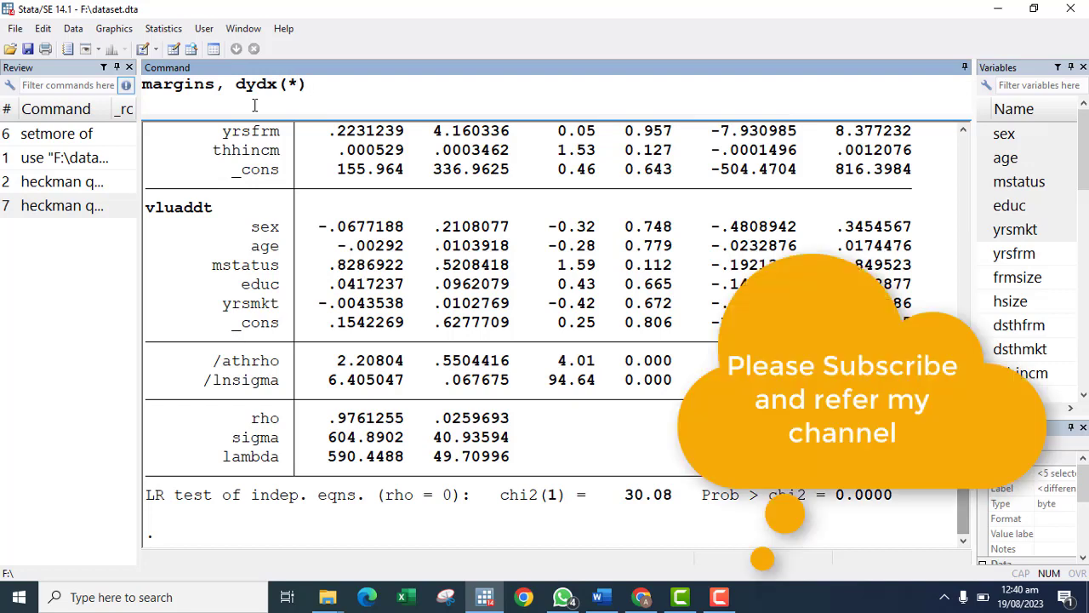
pyautogui.press('Return')
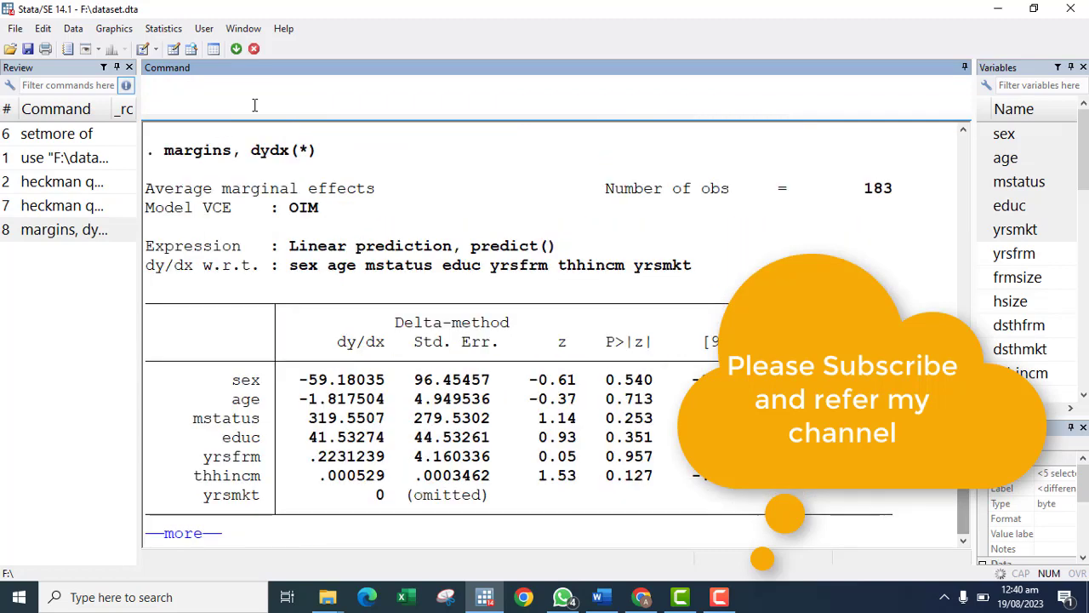
# Show the full marginal effects table, then scroll back to the heckman coefficients
pyautogui.click(181, 534)
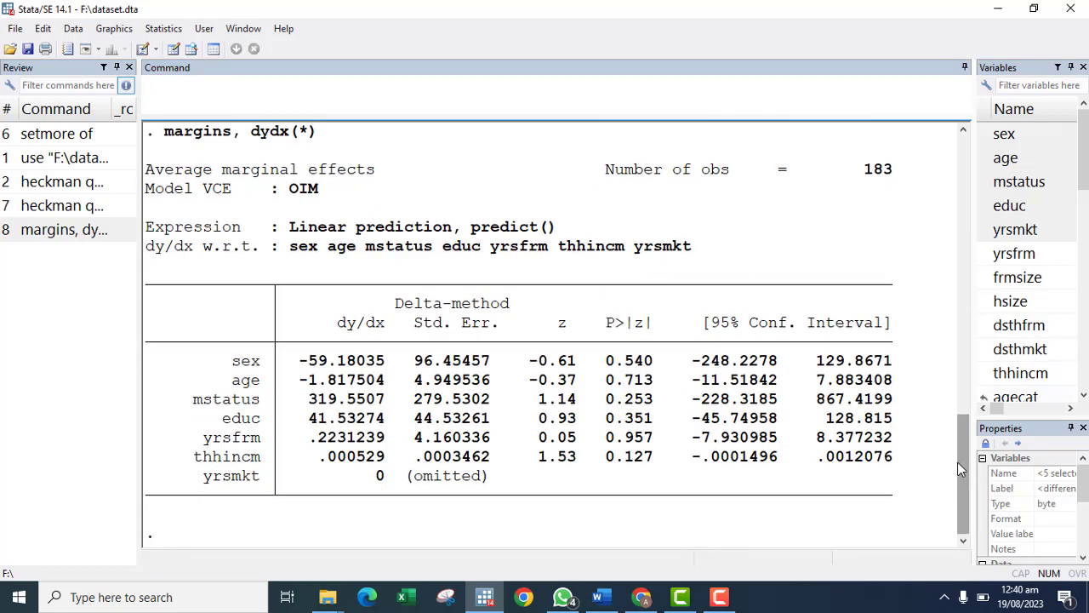
pyautogui.moveTo(960, 462); pyautogui.dragTo(957, 184)
pyautogui.moveTo(958, 202); pyautogui.dragTo(962, 321)
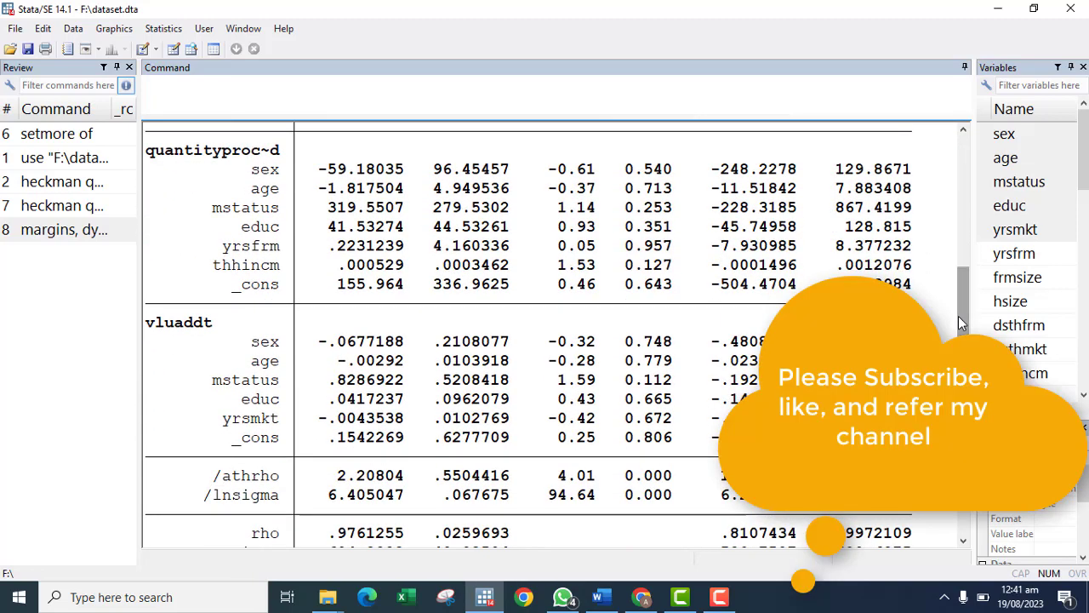